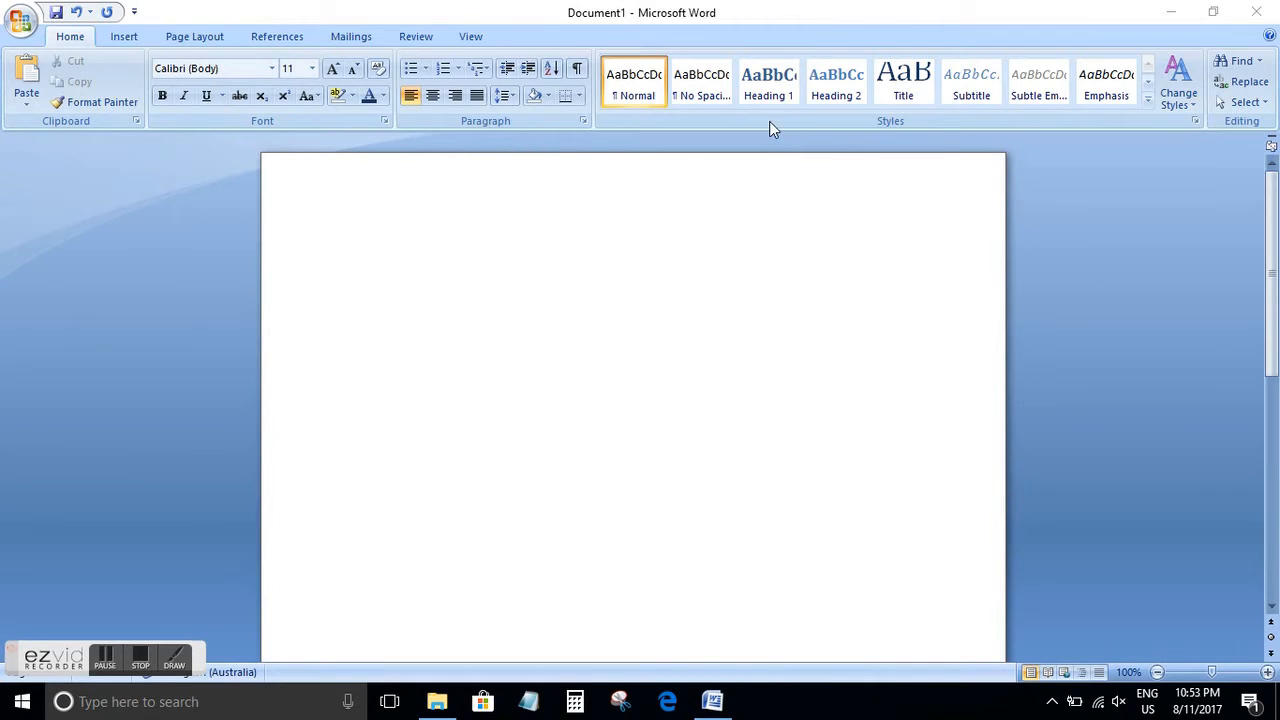
Enter the person's full name at the top of the page and the street name on the line below
click(518, 244)
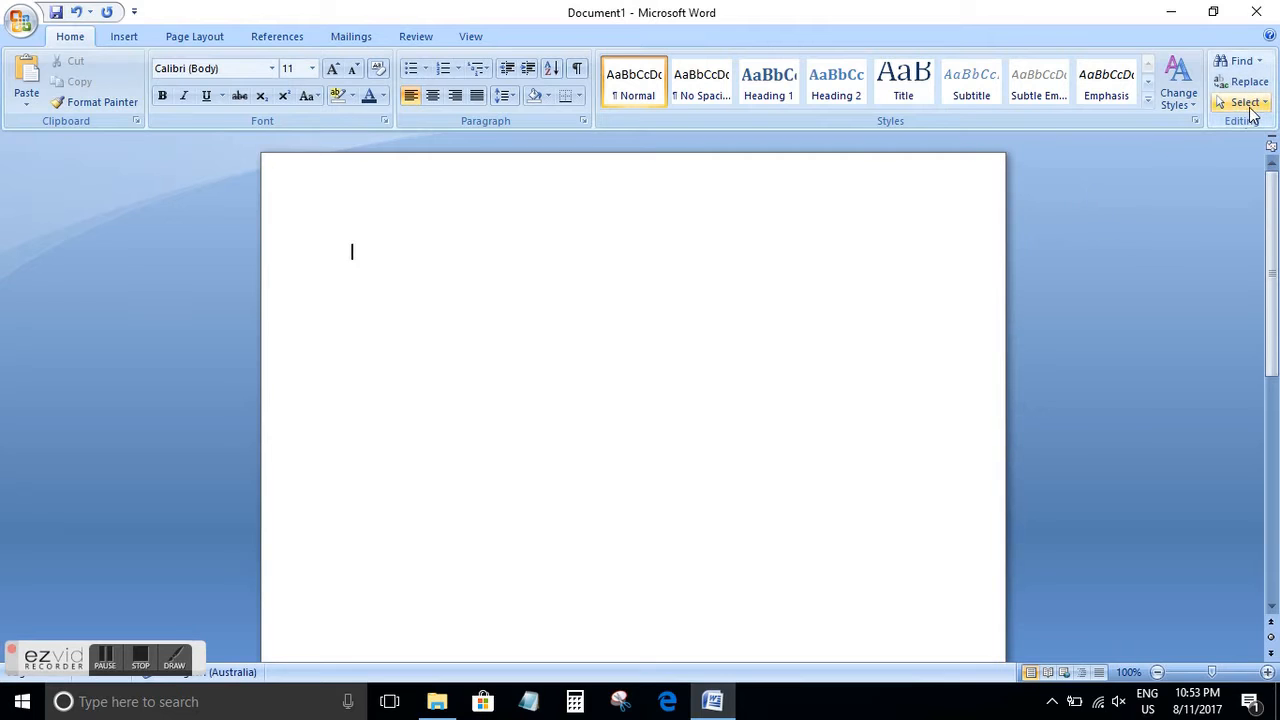
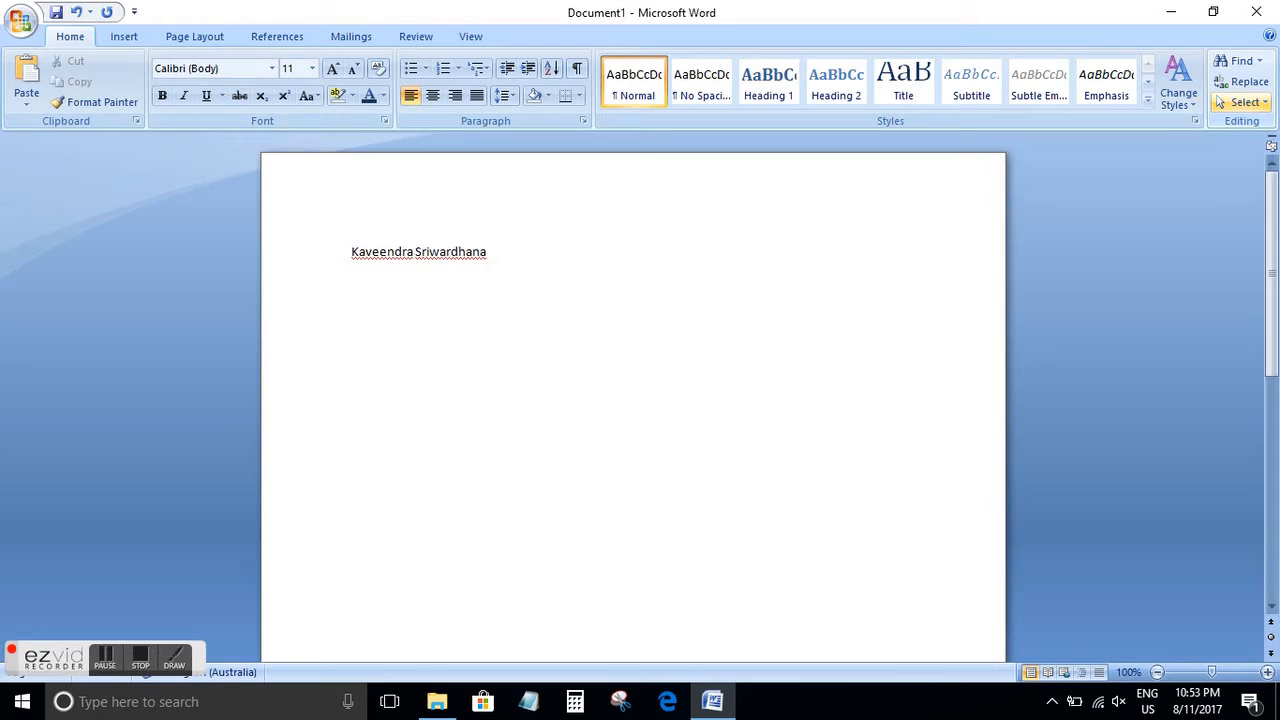
key(Return)
Add the suburb on one line and the state and country together on the next line of the address
key(Return)
text(Berwirkc)
key(BackSpace)
key(BackSpace)
key(BackSpace)
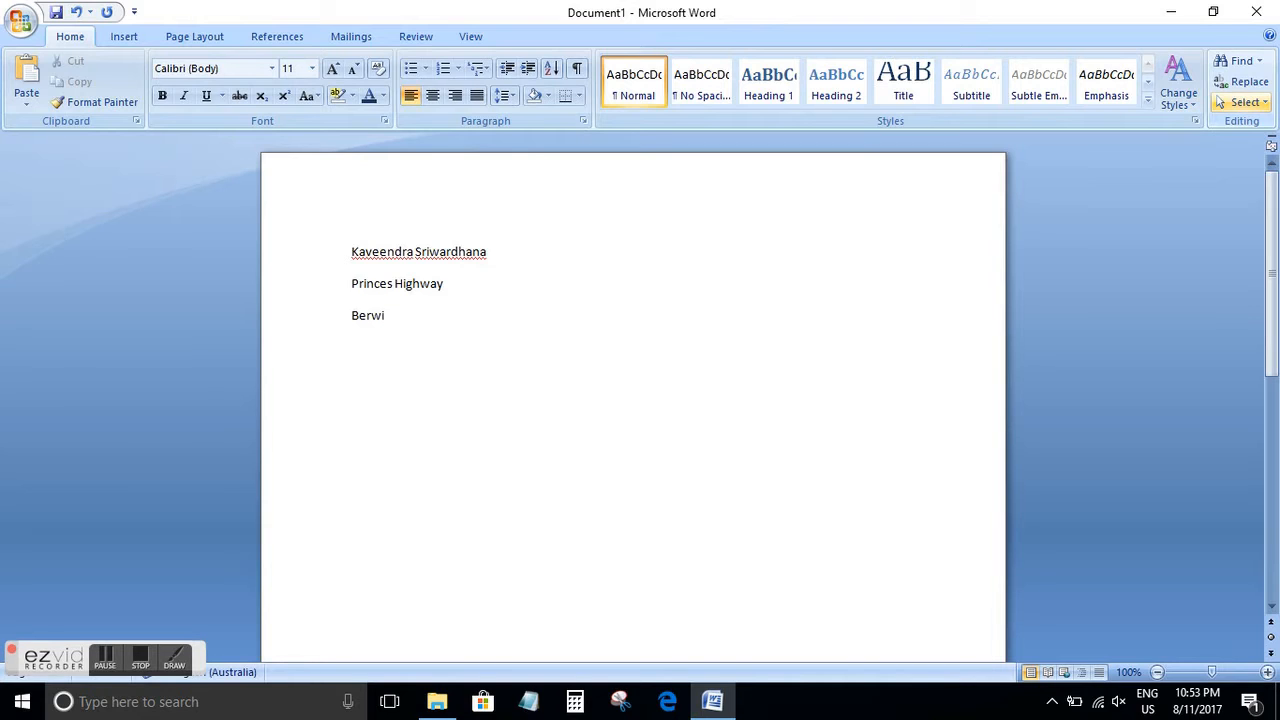
text(ck)
key(Return)
text(Victoria, Australia)
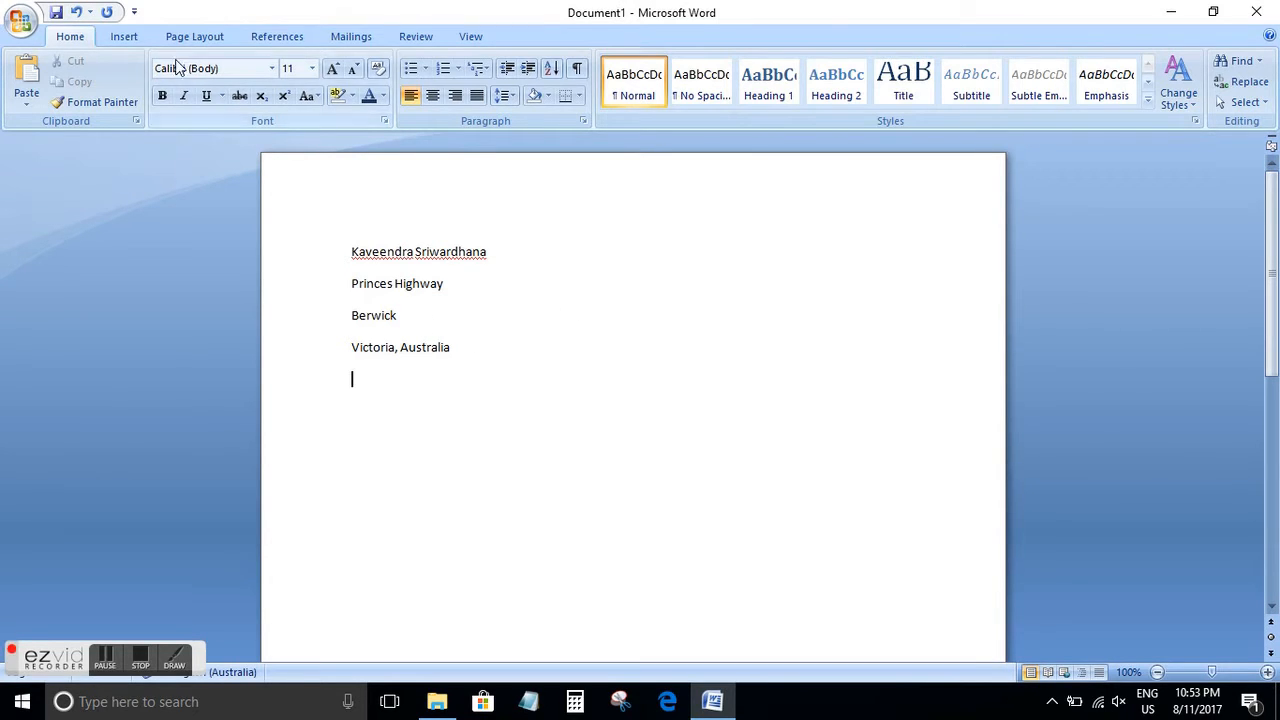
Format all four name and address lines in the Book Antiqua font at size 12
drag(464, 350, 231, 157)
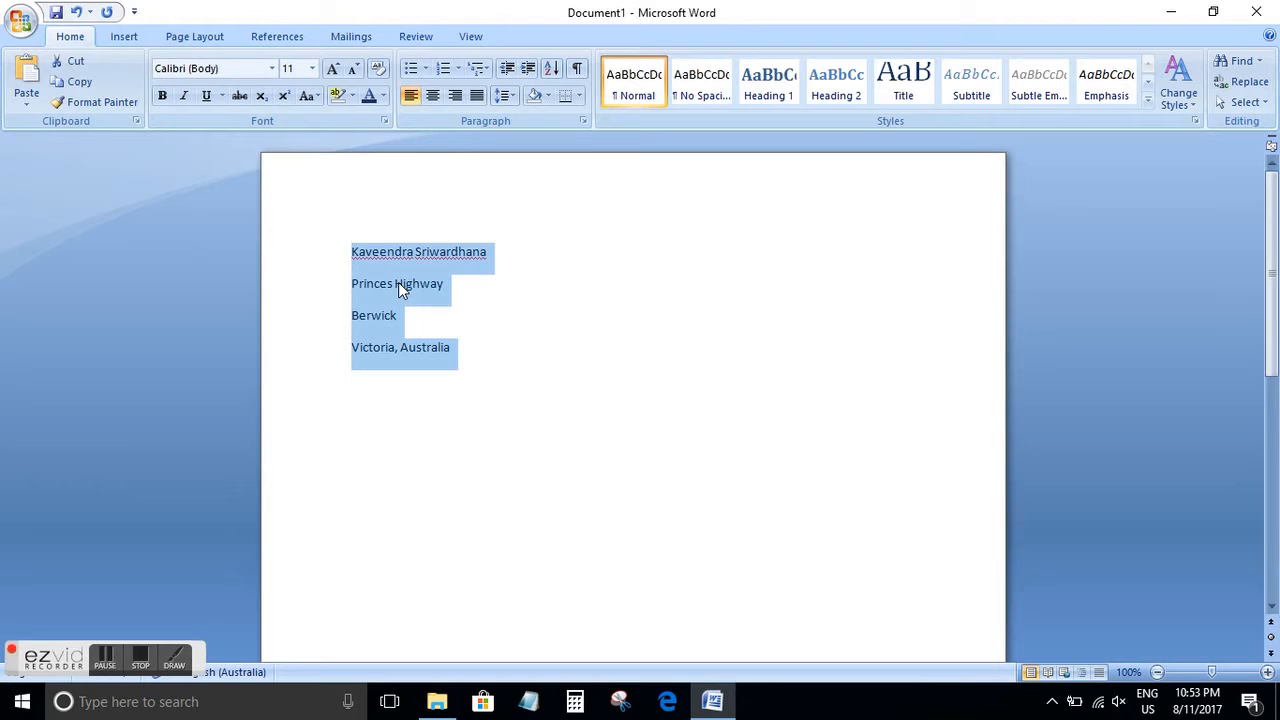
drag(478, 352, 342, 265)
click(480, 360)
drag(478, 360, 342, 264)
click(491, 346)
drag(491, 346, 320, 240)
click(272, 68)
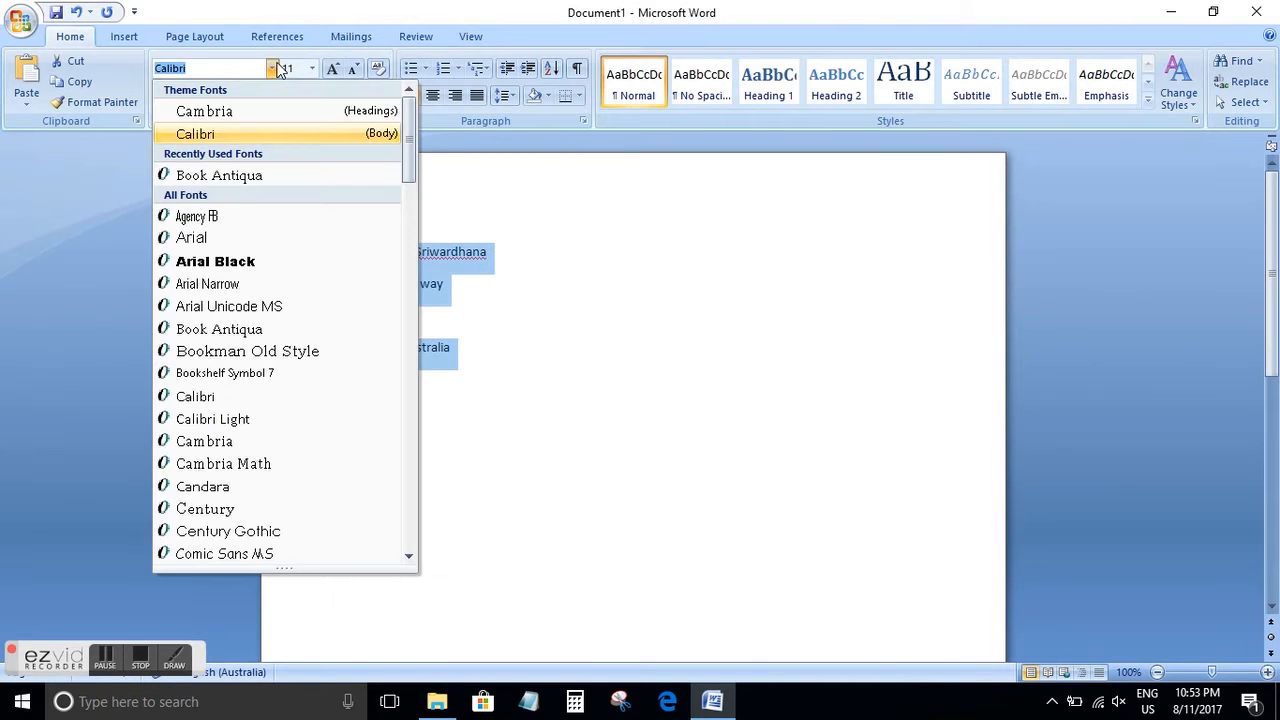
click(238, 186)
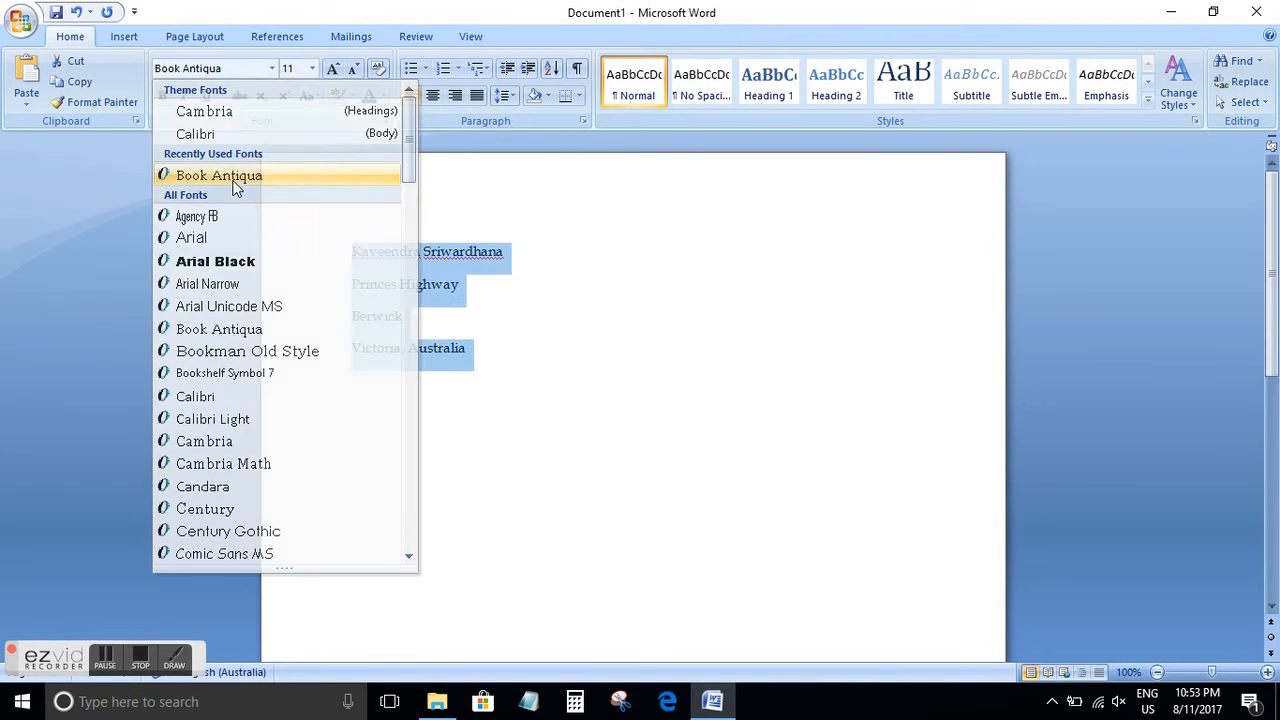
click(312, 68)
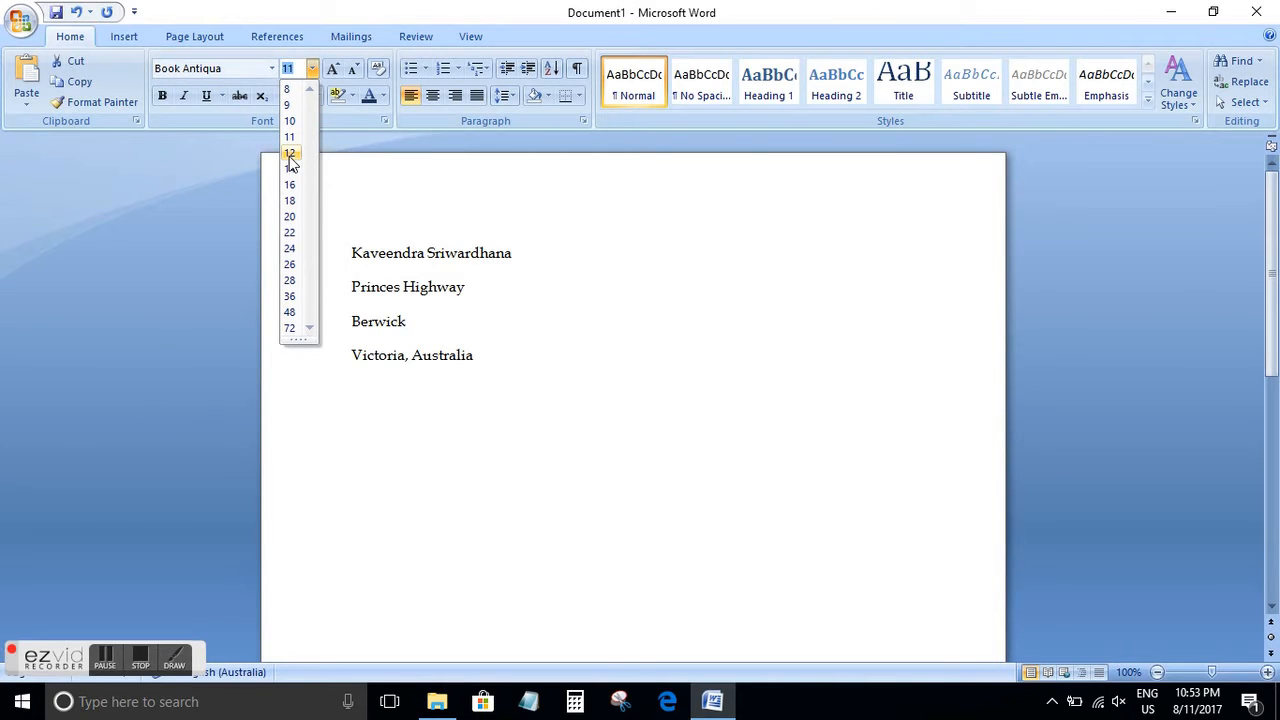
click(290, 154)
click(606, 391)
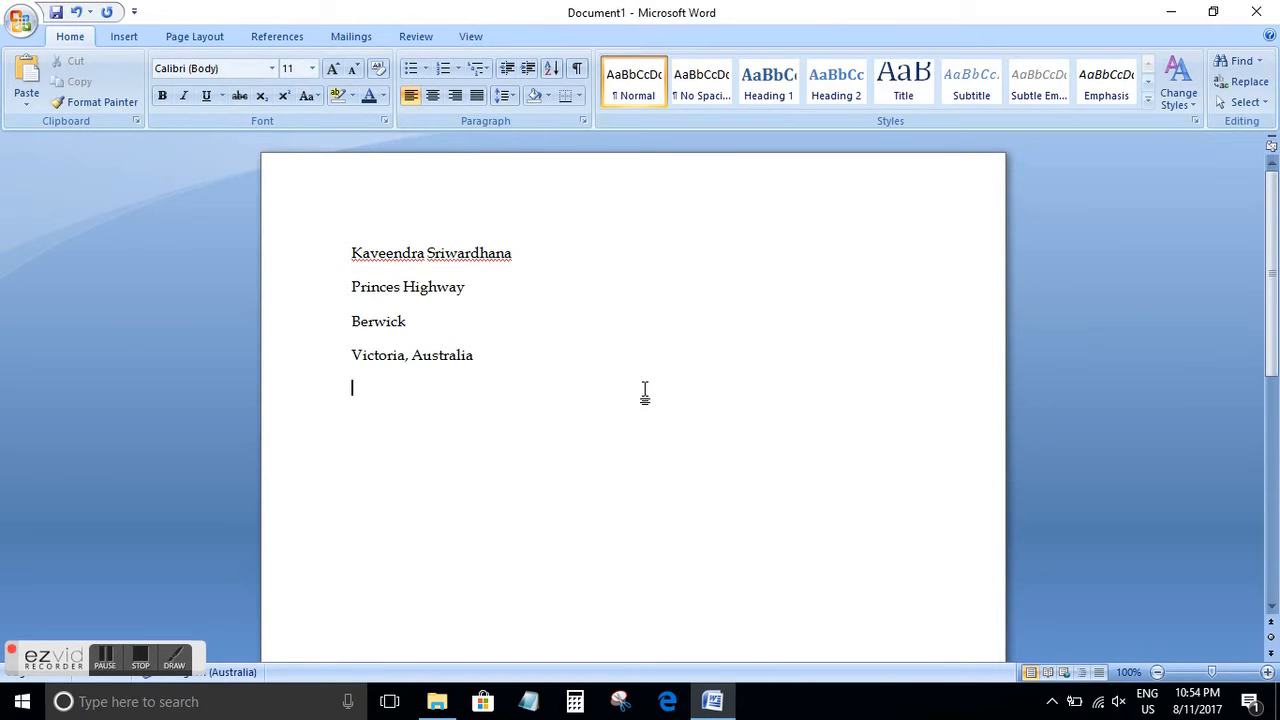
shift+click(452, 338)
drag(452, 338, 368, 264)
click(580, 363)
click(607, 271)
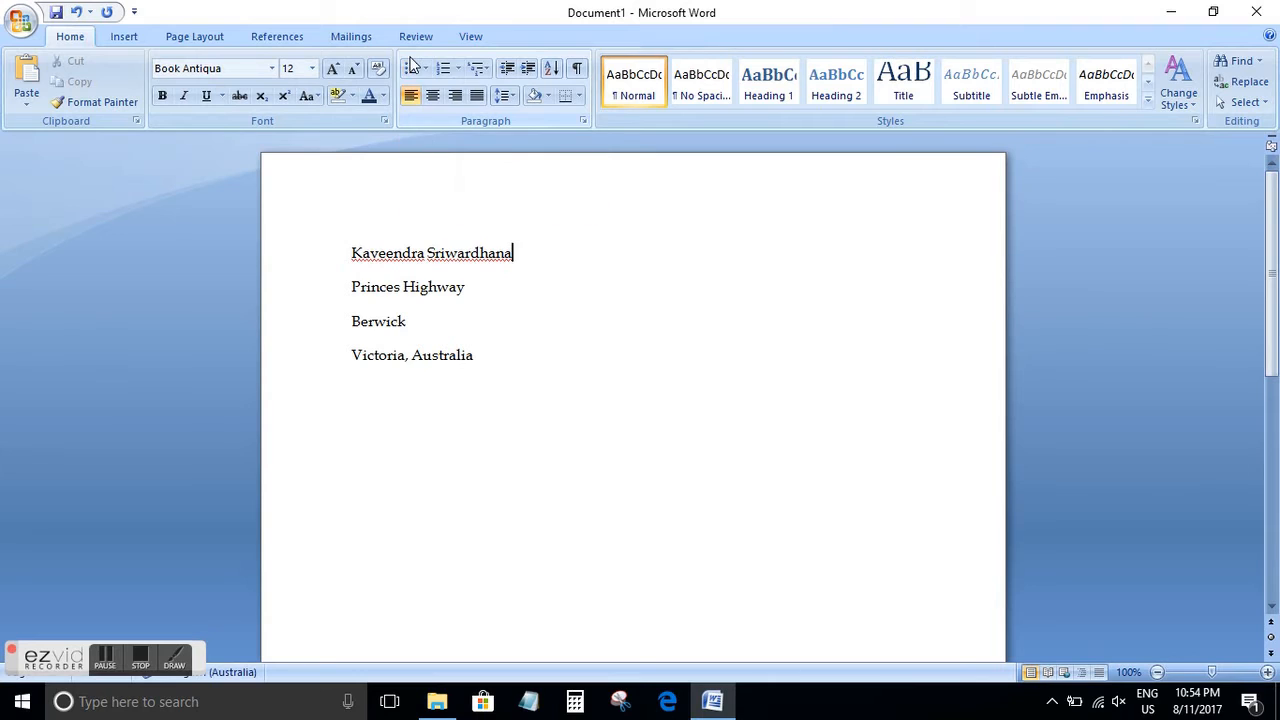
drag(534, 366, 362, 262)
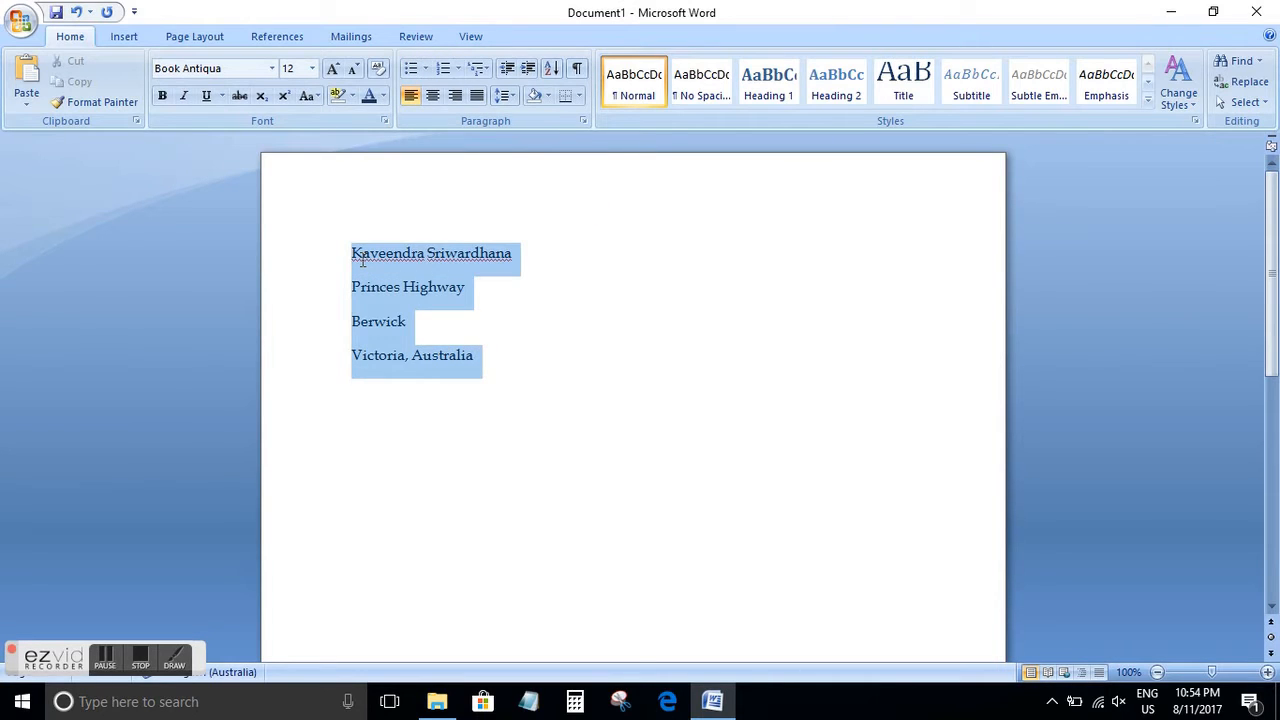
click(640, 343)
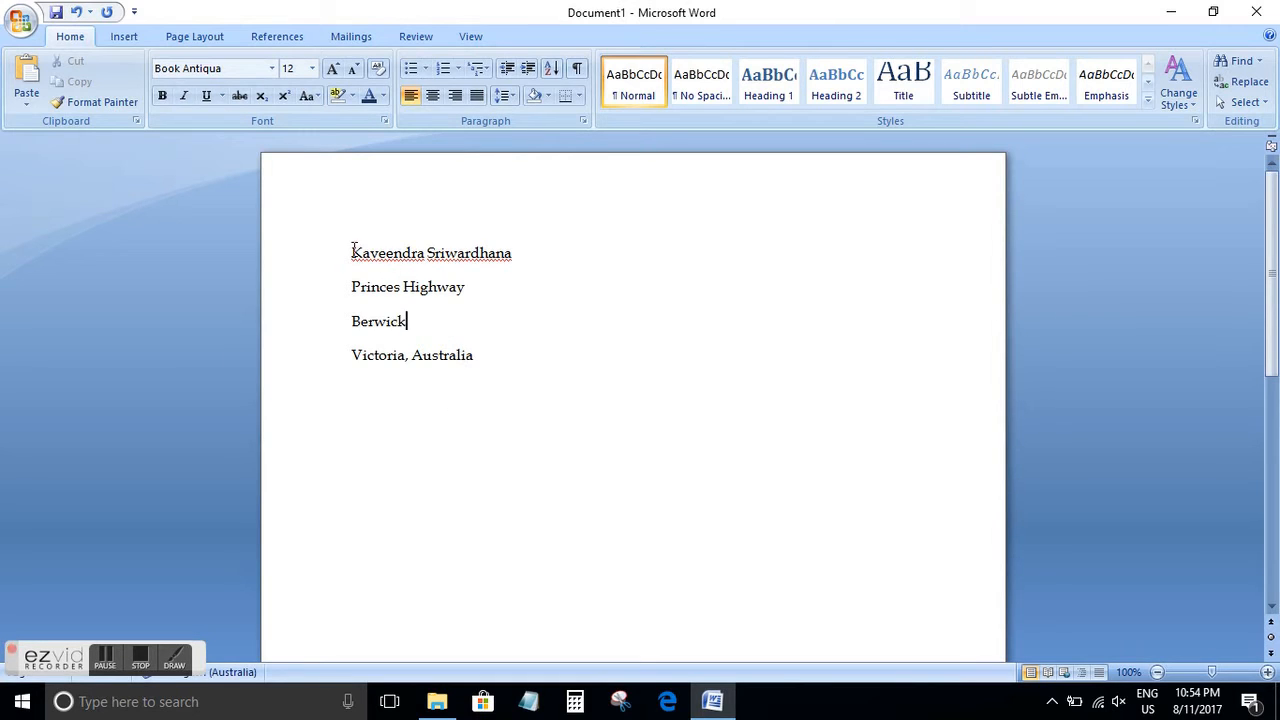
Try round bullets and numbering on the four address lines, removing each format again
drag(352, 250, 484, 352)
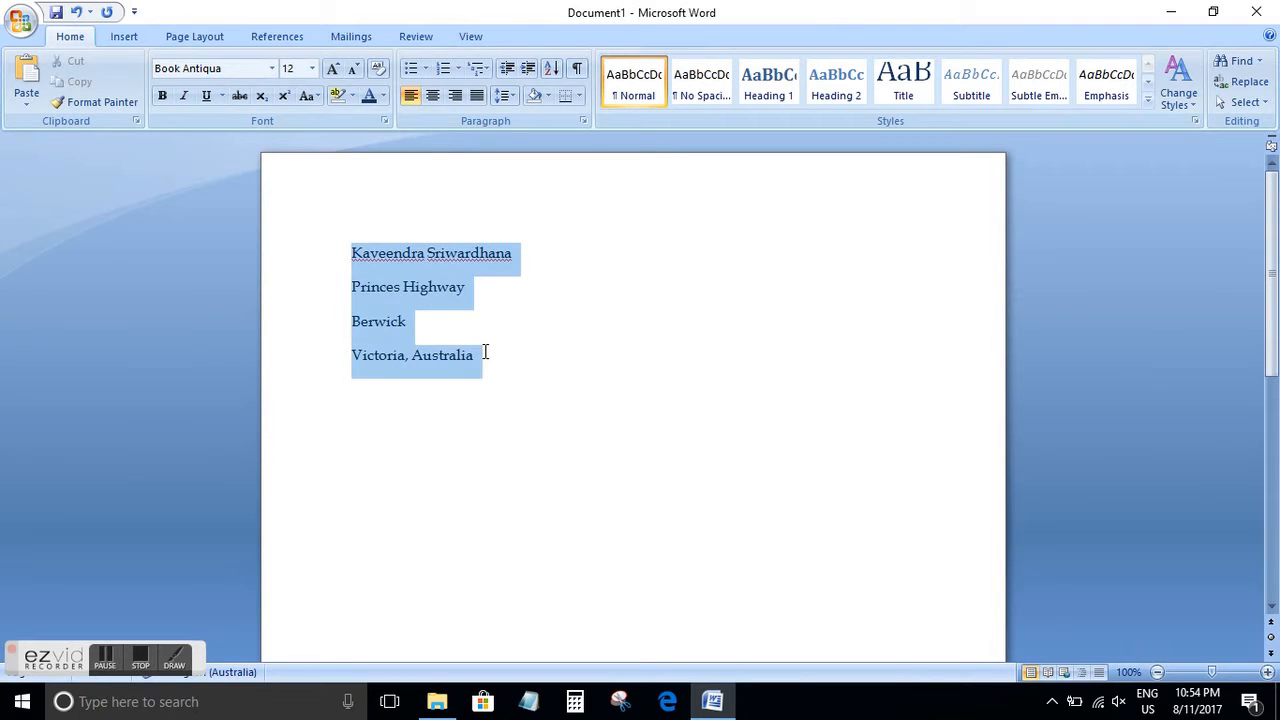
click(410, 72)
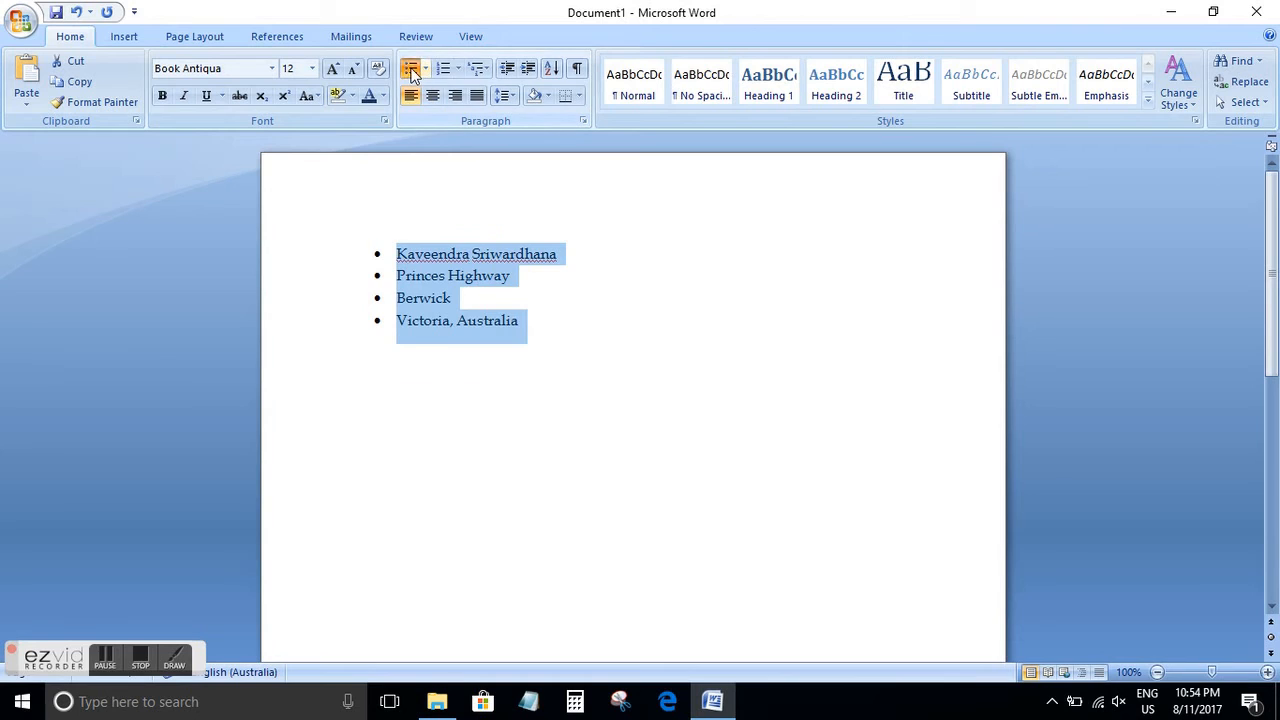
click(411, 70)
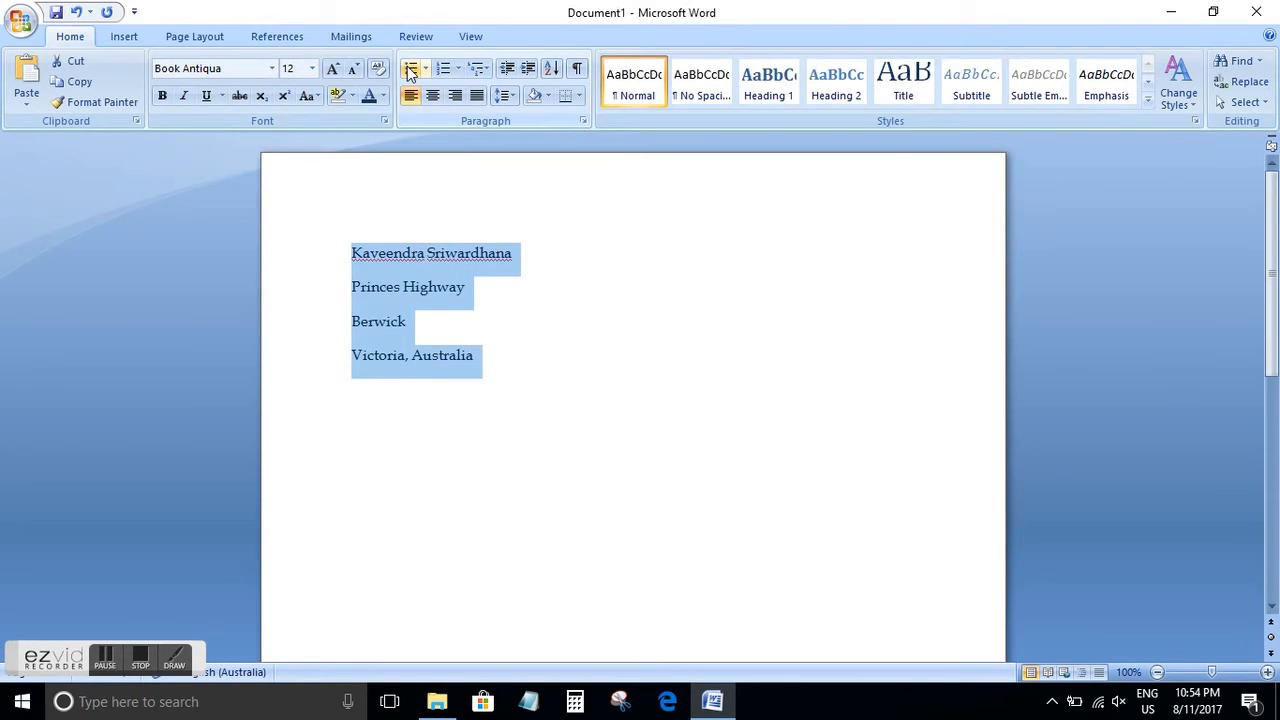
click(446, 70)
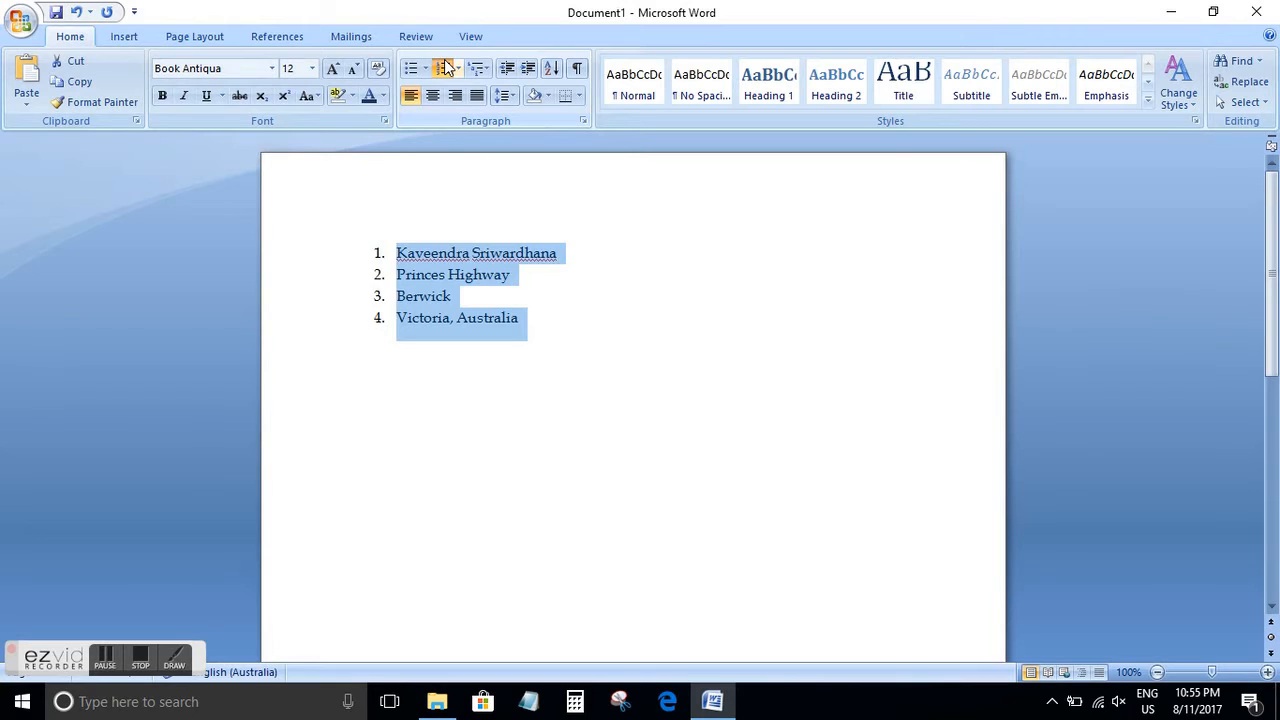
click(446, 66)
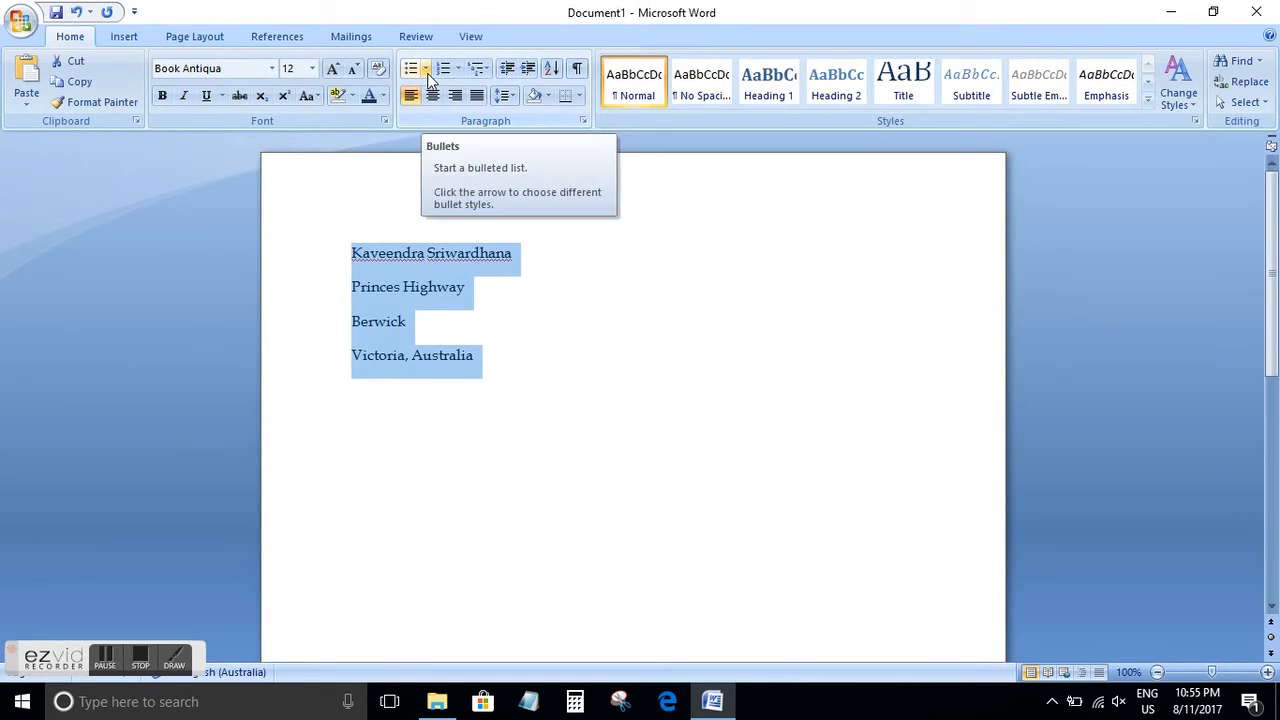
Format the four address lines as a bulleted list with the check-mark bullet style
click(426, 69)
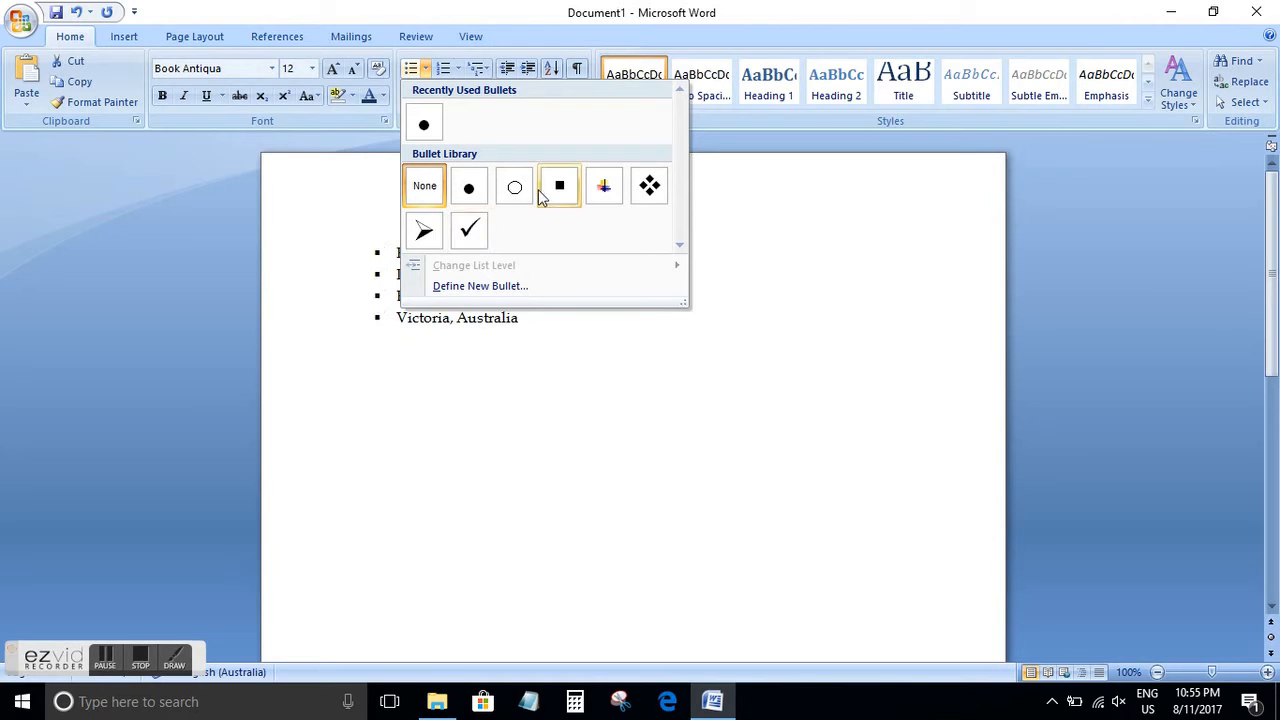
click(470, 231)
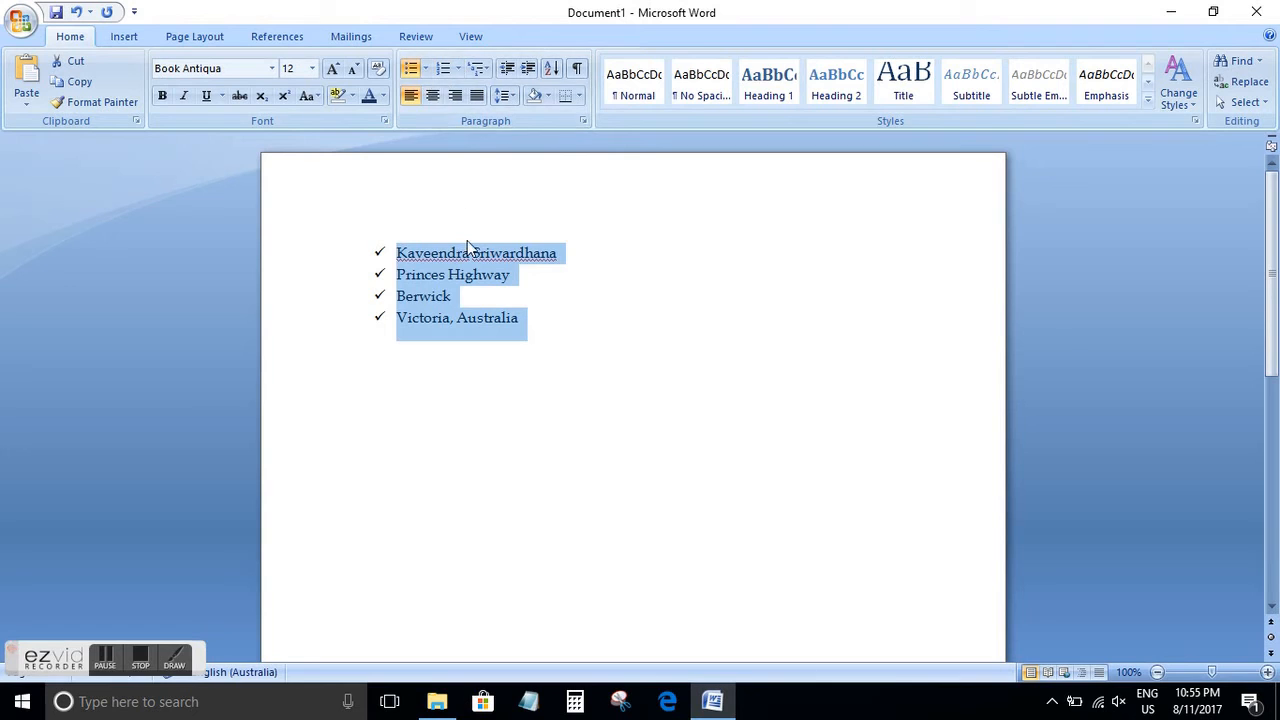
click(546, 450)
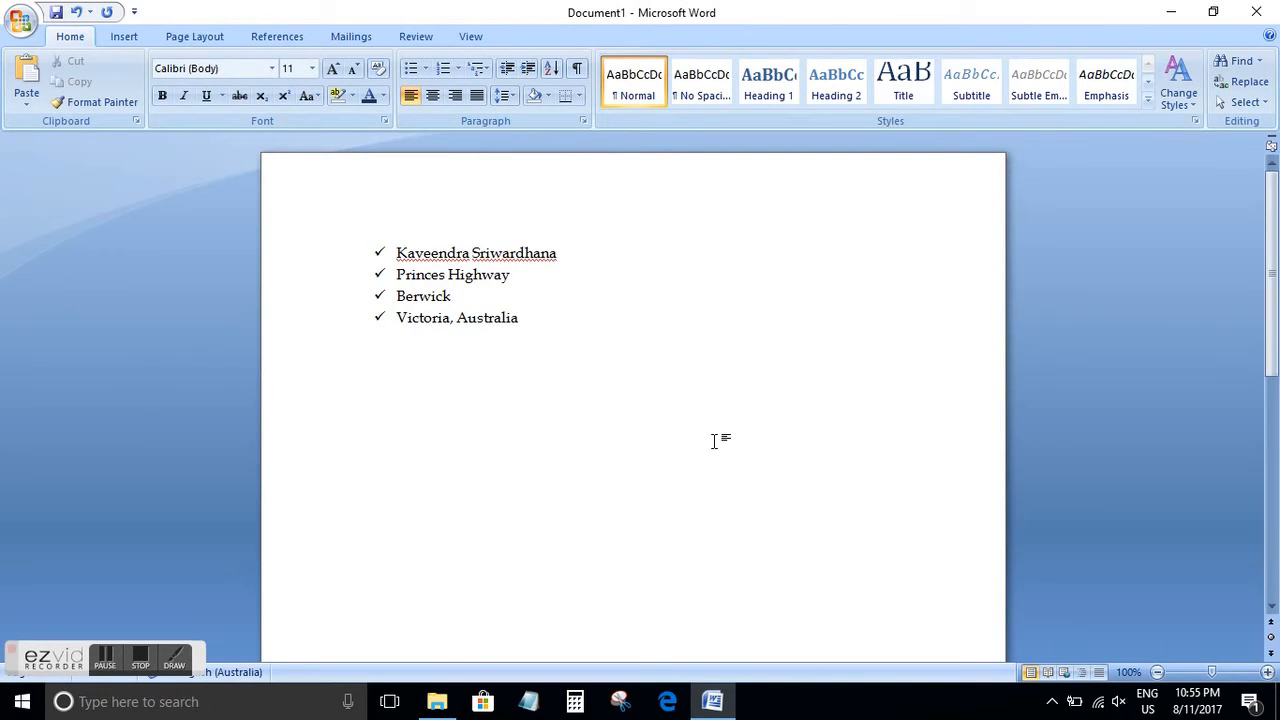
Add the line "List of Goods as follows" below the address list, leaving a blank line between them
key(Return)
key(Return)
key(Return)
key(BackSpace)
key(BackSpace)
key(BackSpace)
key(Return)
text(List of Goods as follows)
key(Return)
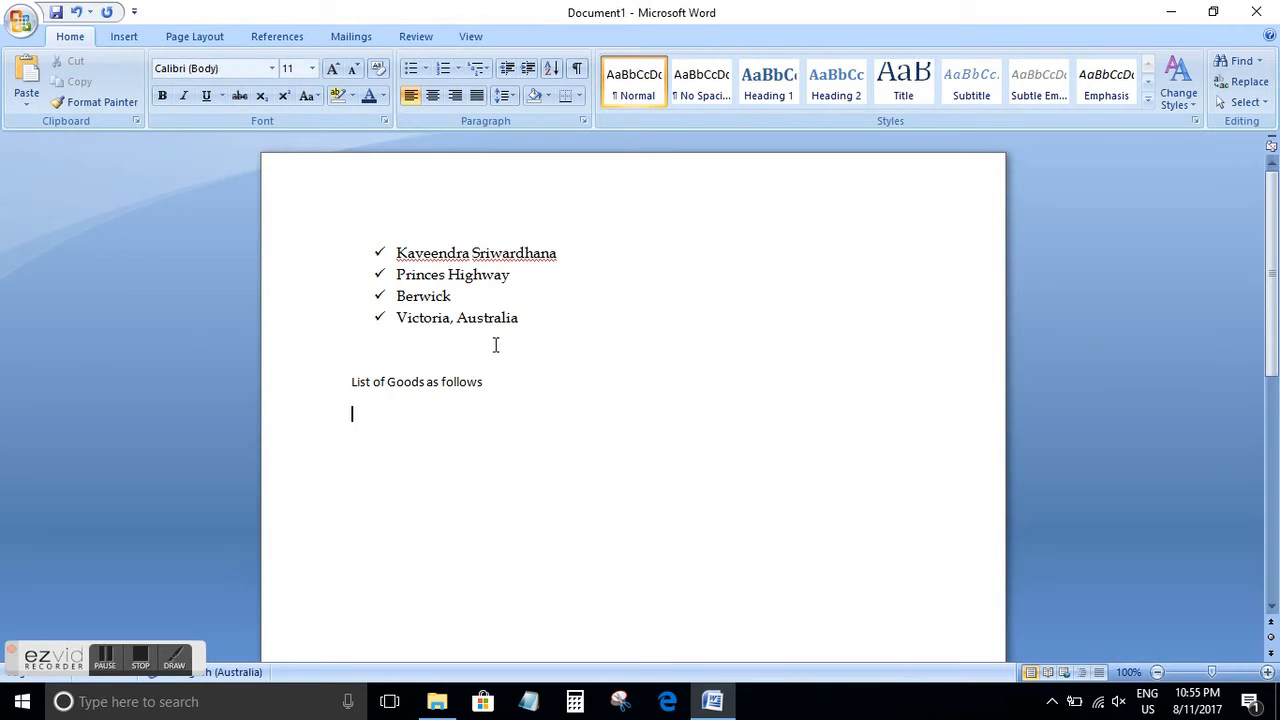
Start a square-bulleted list under the goods heading and enter the items Milk and Tea
click(428, 70)
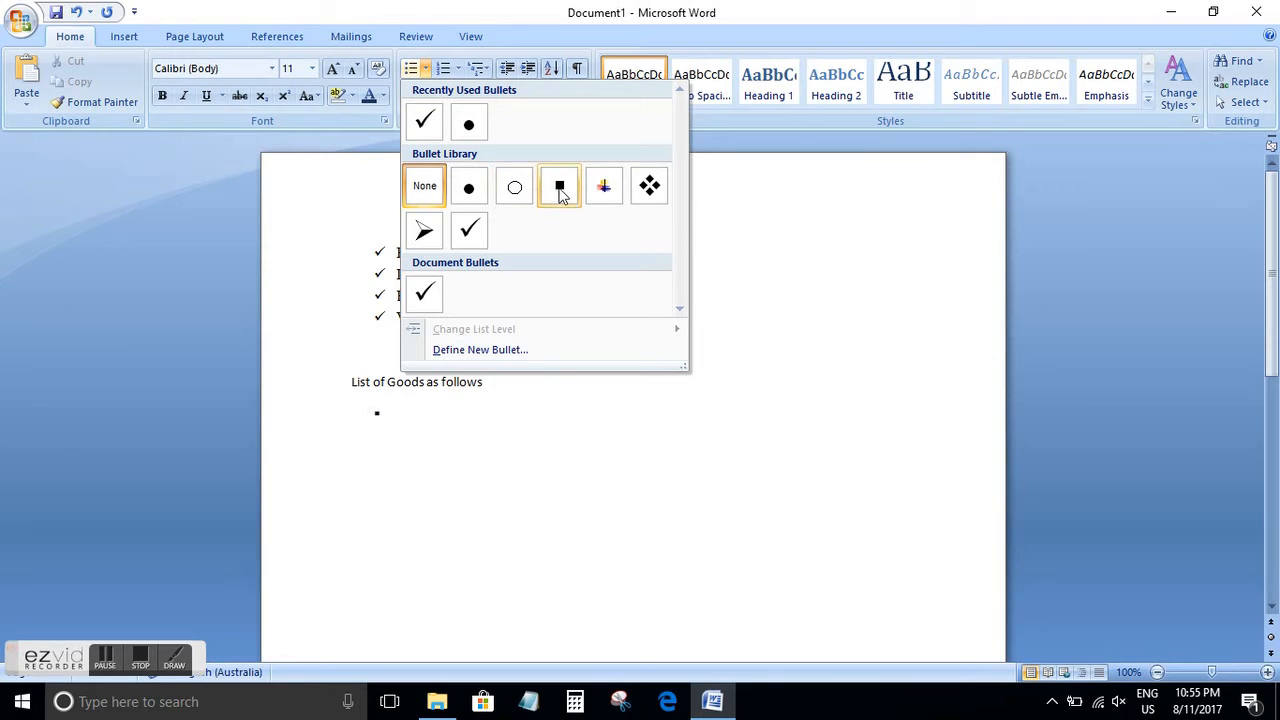
click(560, 186)
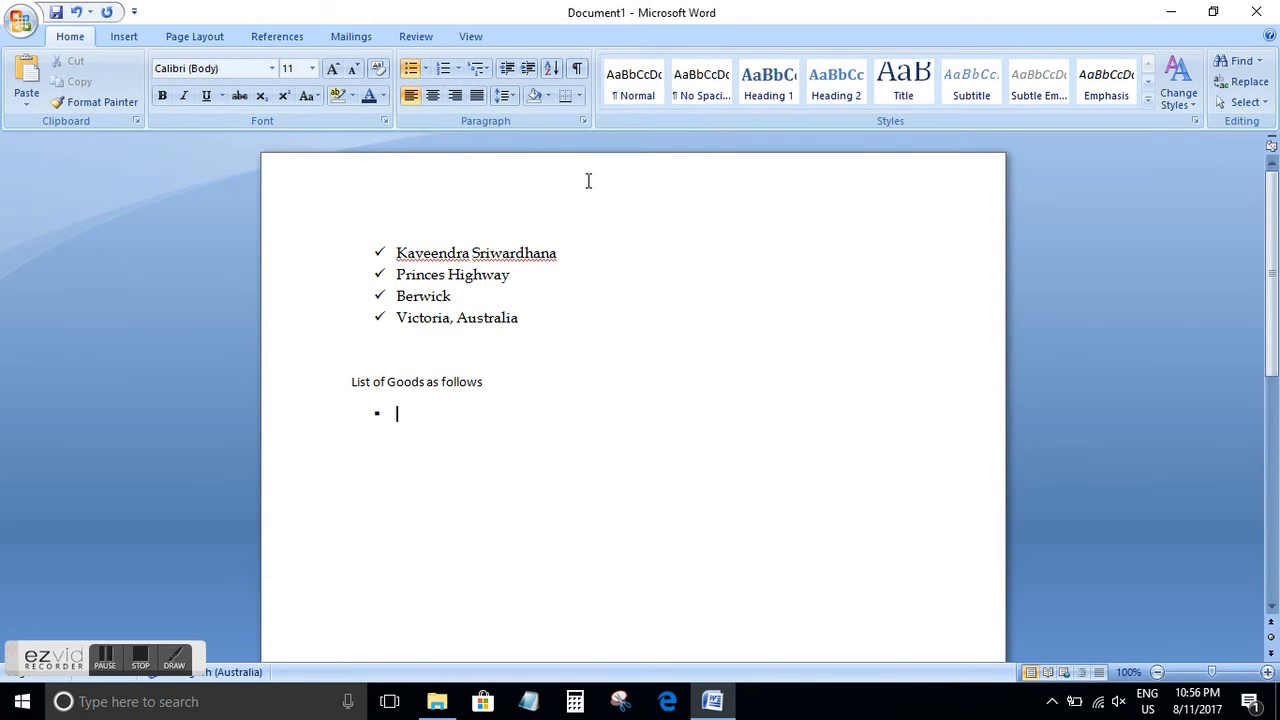
text(Milk)
key(Return)
text(Te)
key(BackSpace)
text(ea)
key(Return)
Add the placeholder items "Aa" and "A" to the goods list and end the list
text(aa)
key(Return)
text(a)
key(Return)
key(Return)
text(a)
key(BackSpace)
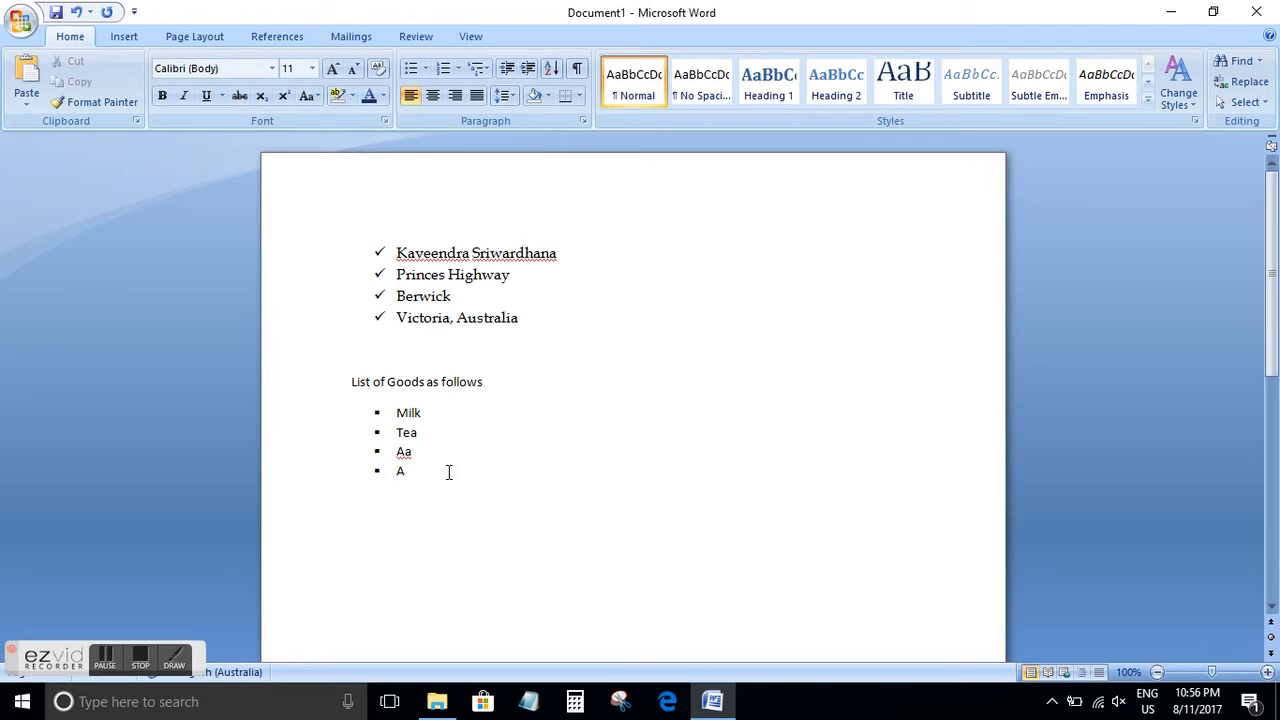
Delete the goods heading with its list and remove the check-mark bullets from the address lines
drag(449, 472, 349, 383)
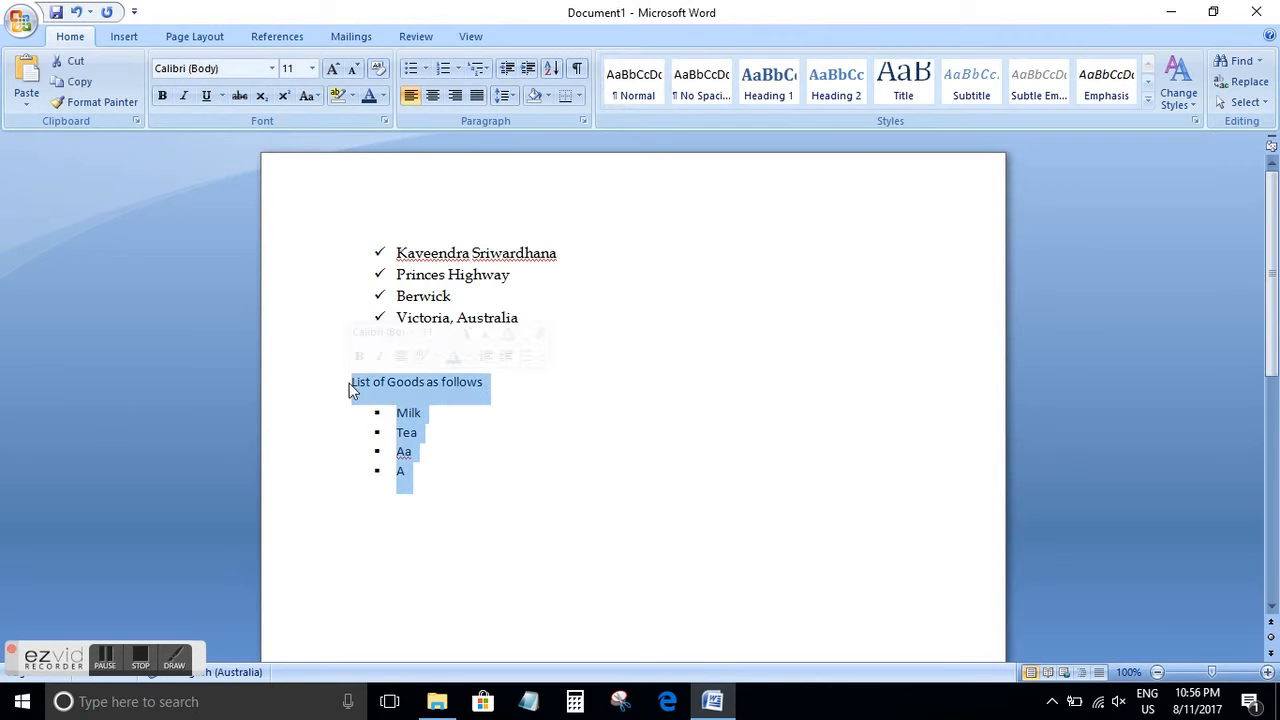
key(Delete)
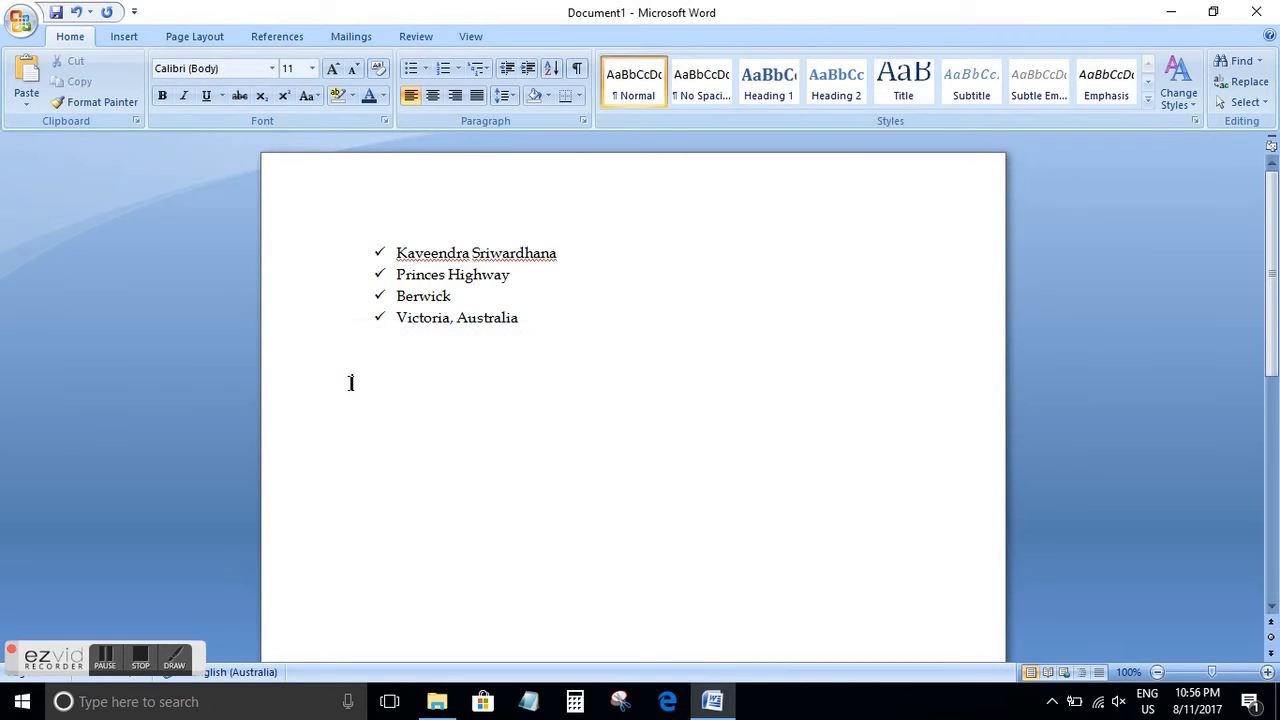
drag(546, 310, 371, 257)
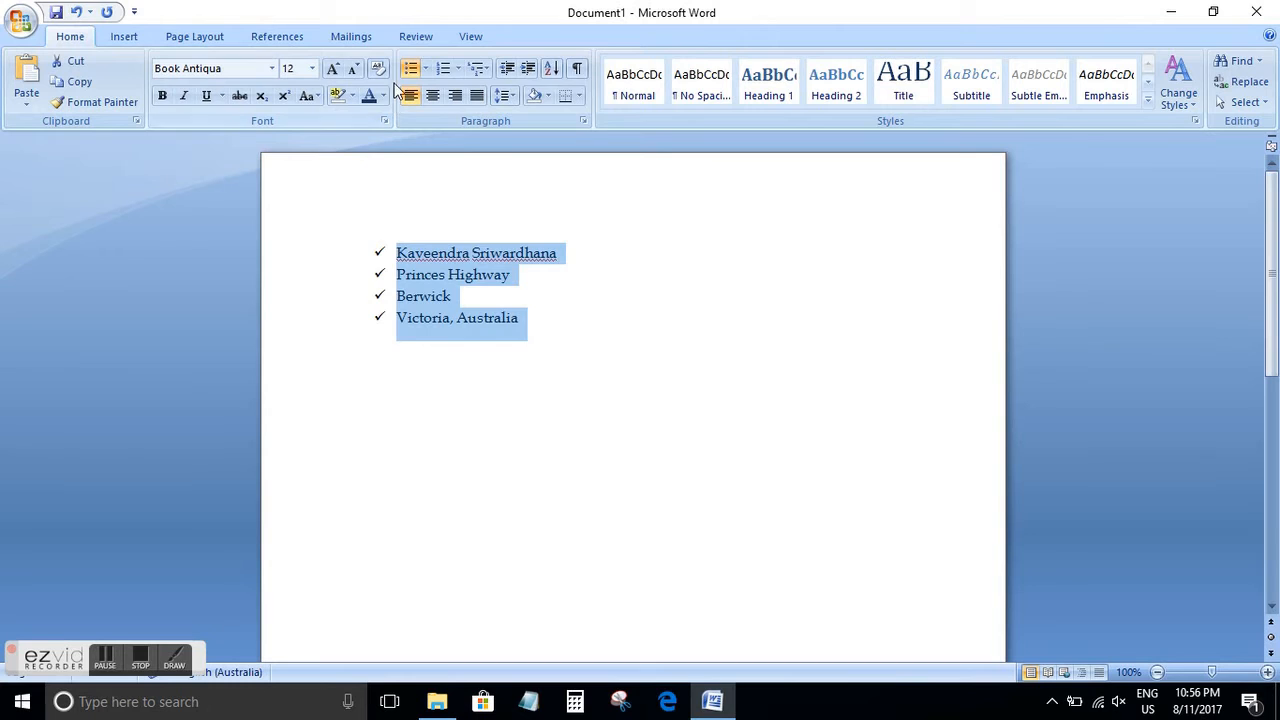
click(410, 68)
click(590, 358)
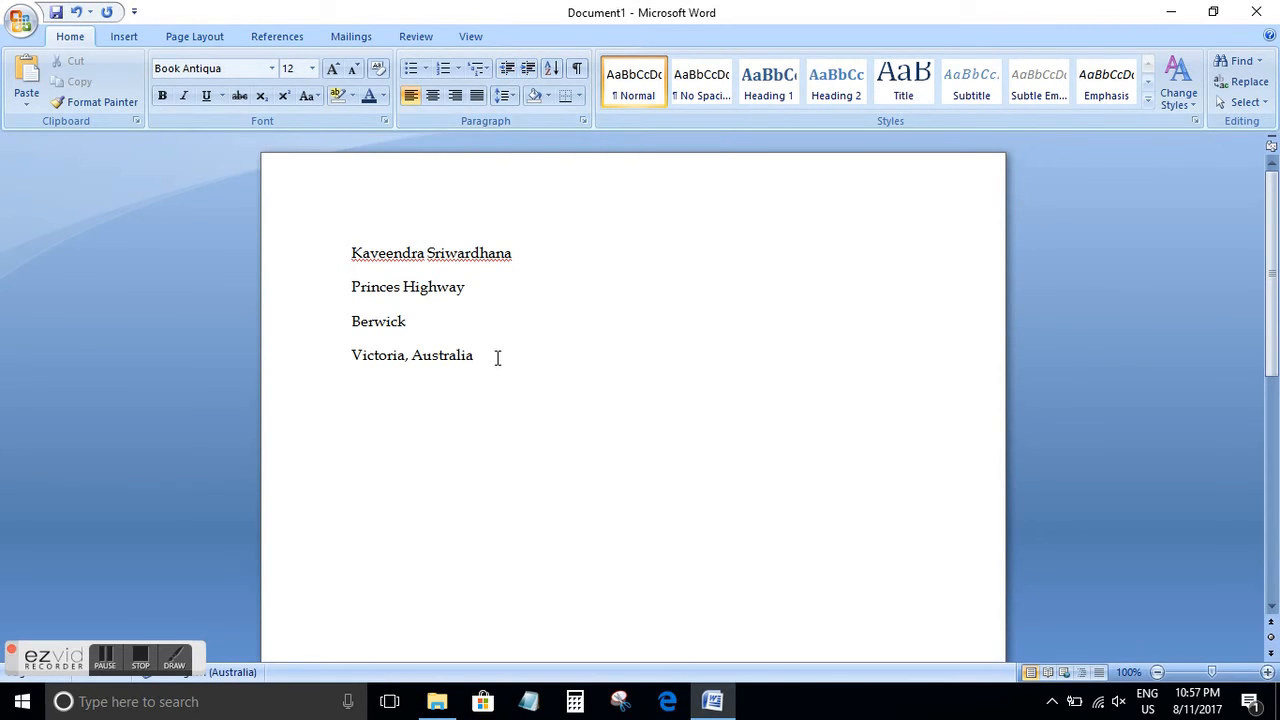
Increase the indent of the four address lines by five levels
drag(497, 357, 349, 250)
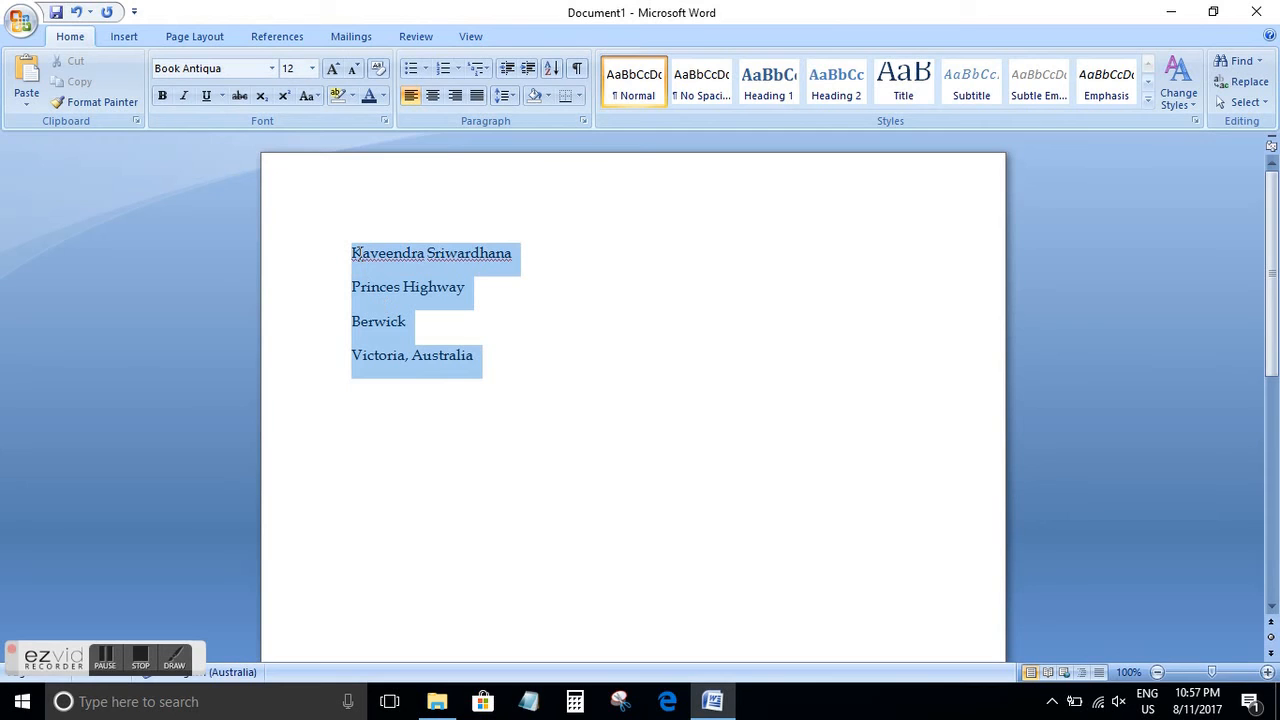
click(529, 77)
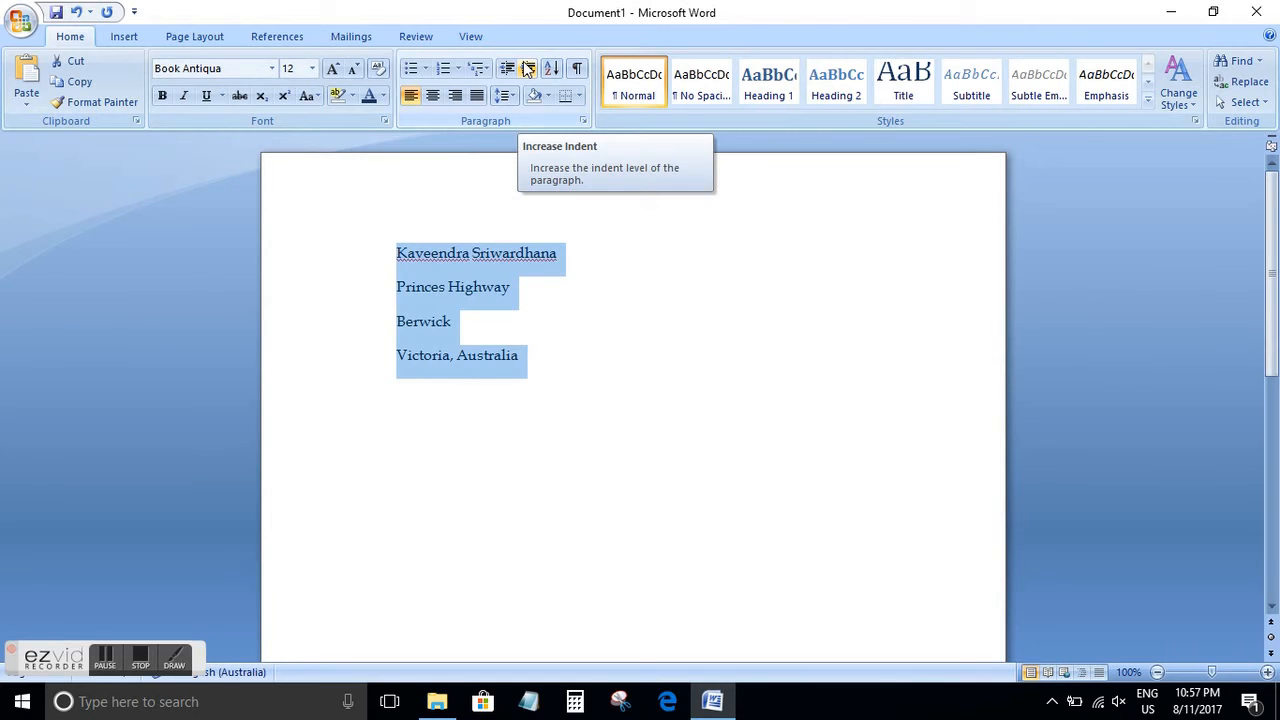
click(528, 67)
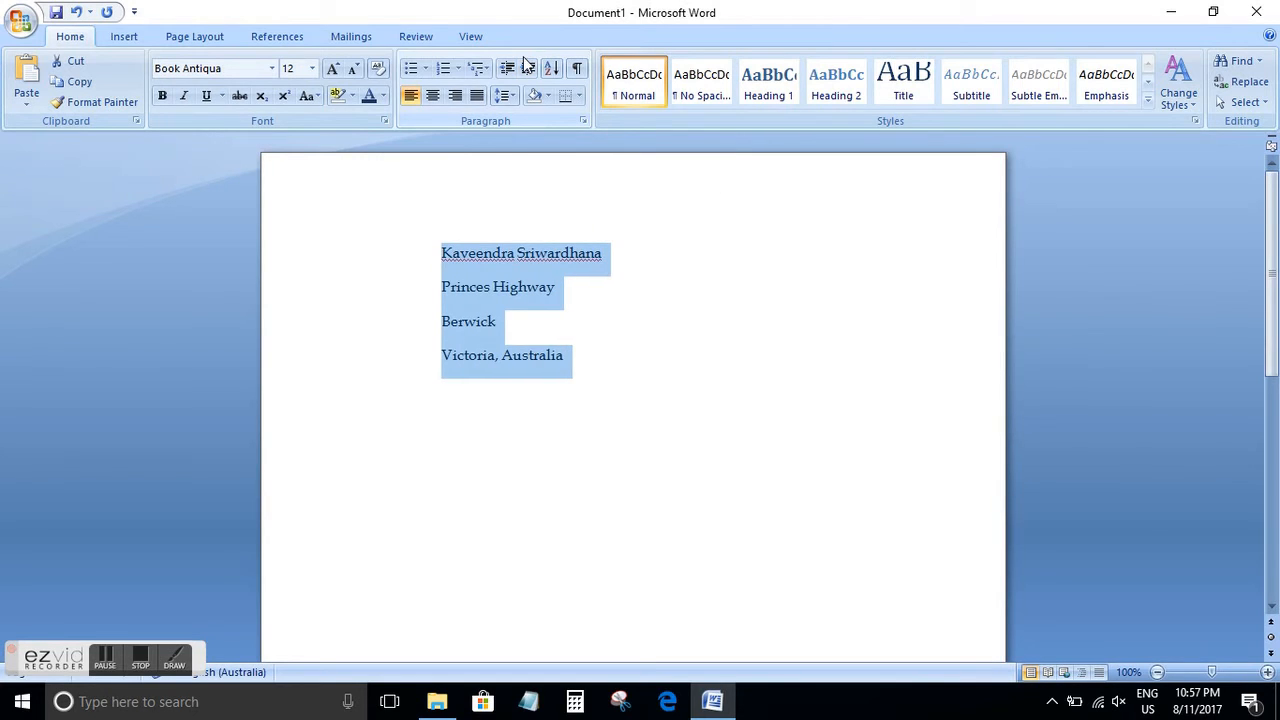
click(526, 67)
click(526, 67)
click(526, 67)
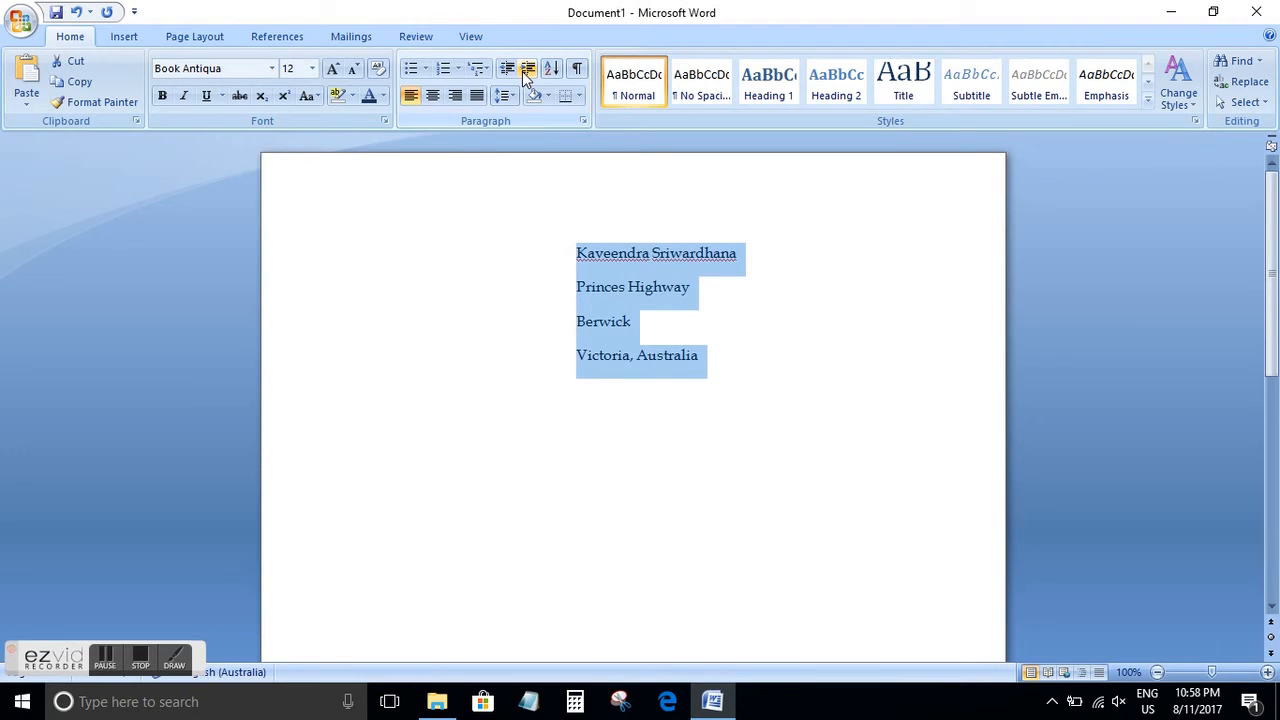
Decrease the indent of the four address lines by four levels
click(507, 70)
click(507, 70)
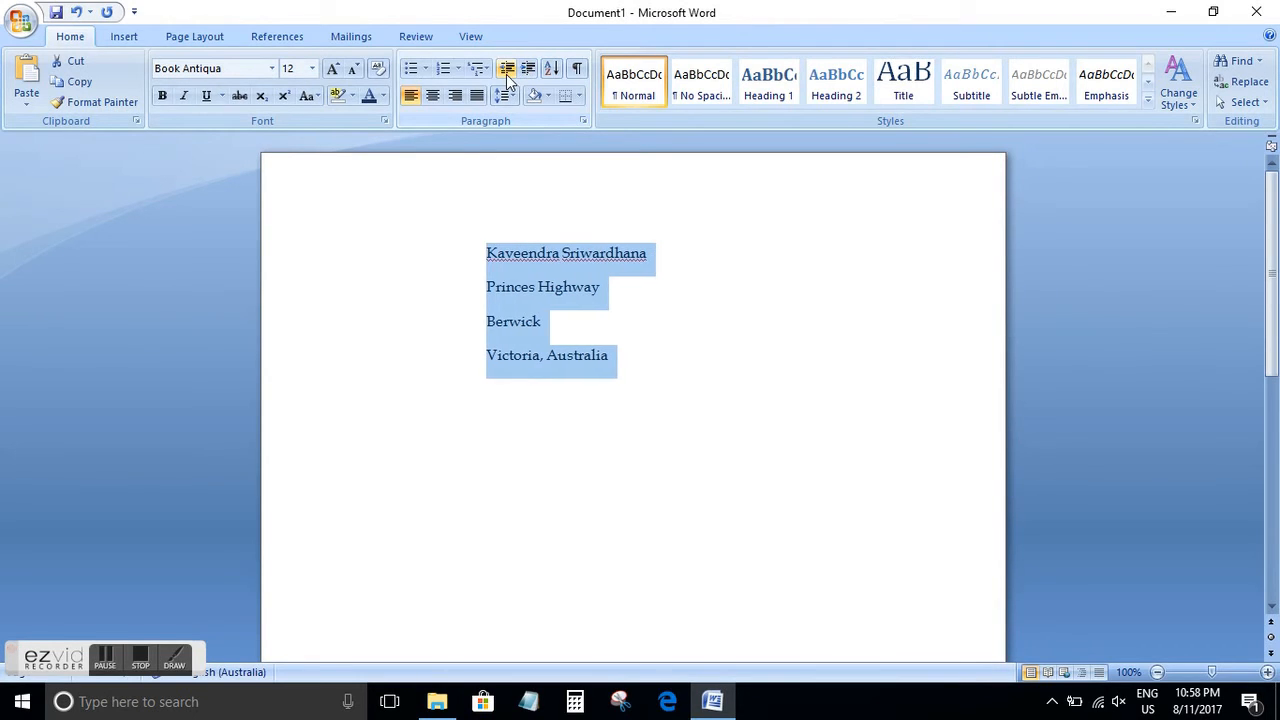
click(507, 70)
click(507, 72)
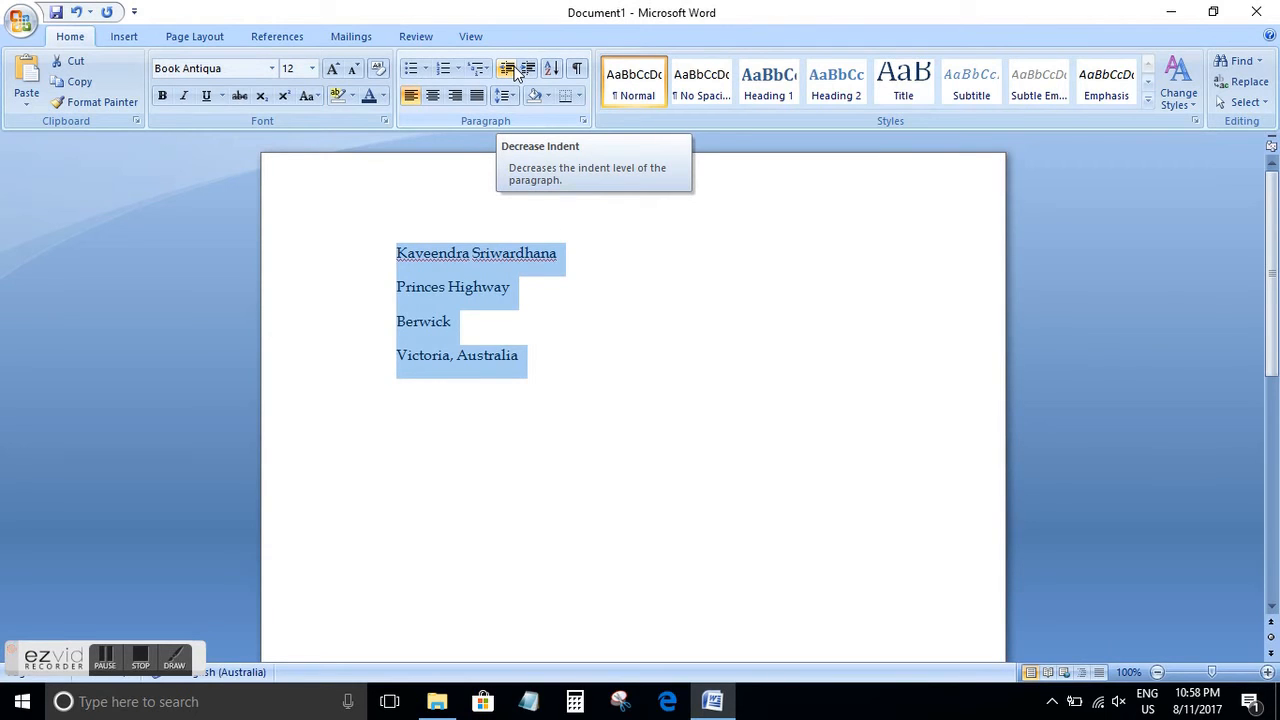
Remove the remaining indent from the four address lines and switch their alignment to centre, right and back to left
click(514, 72)
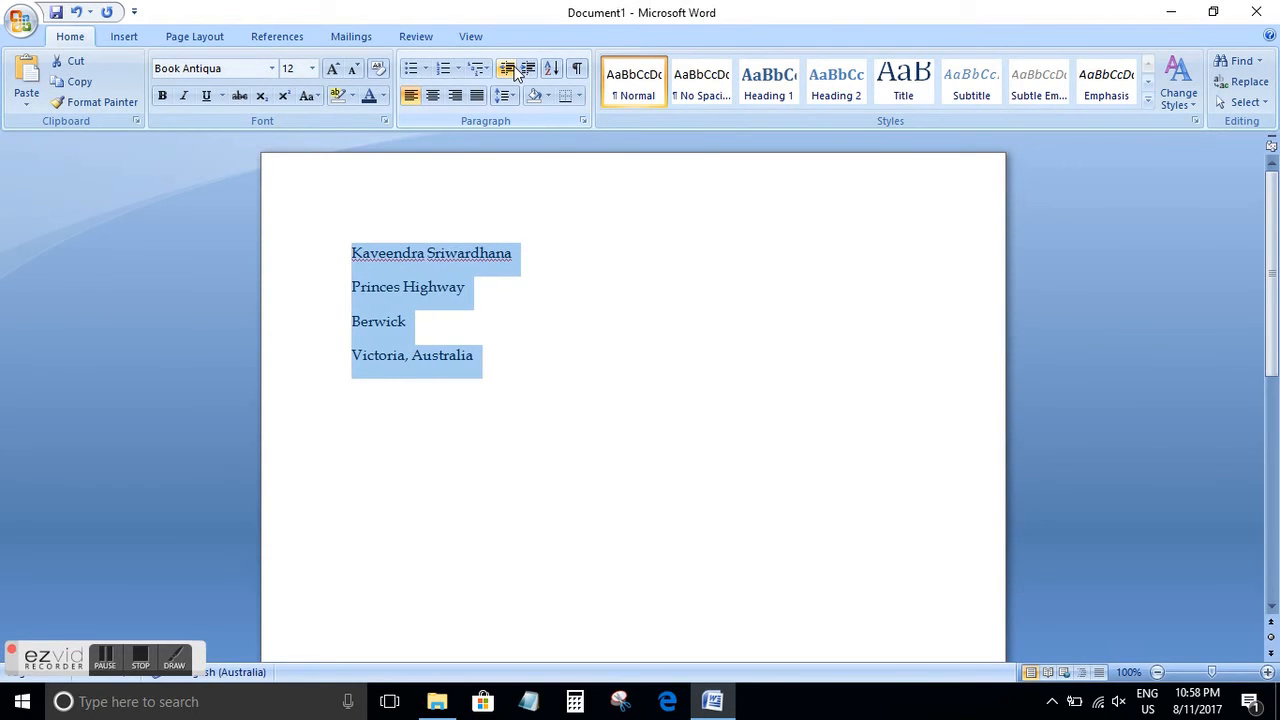
click(430, 99)
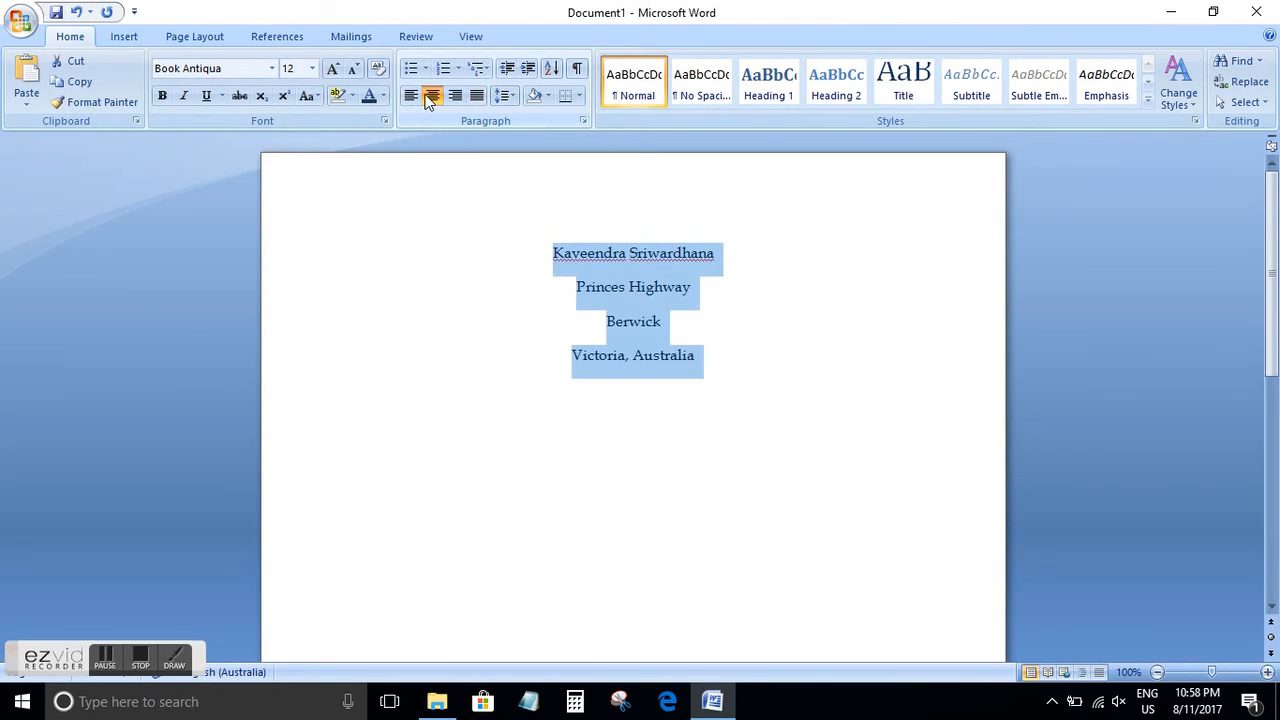
click(455, 100)
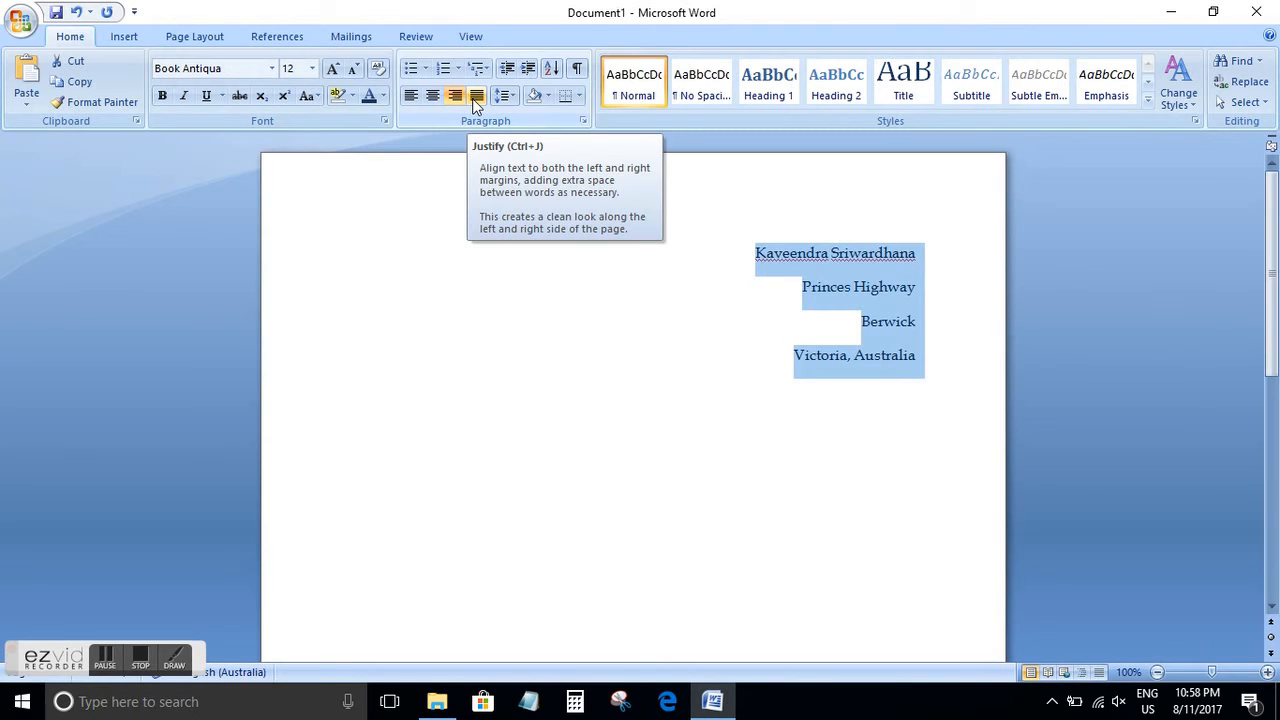
click(410, 97)
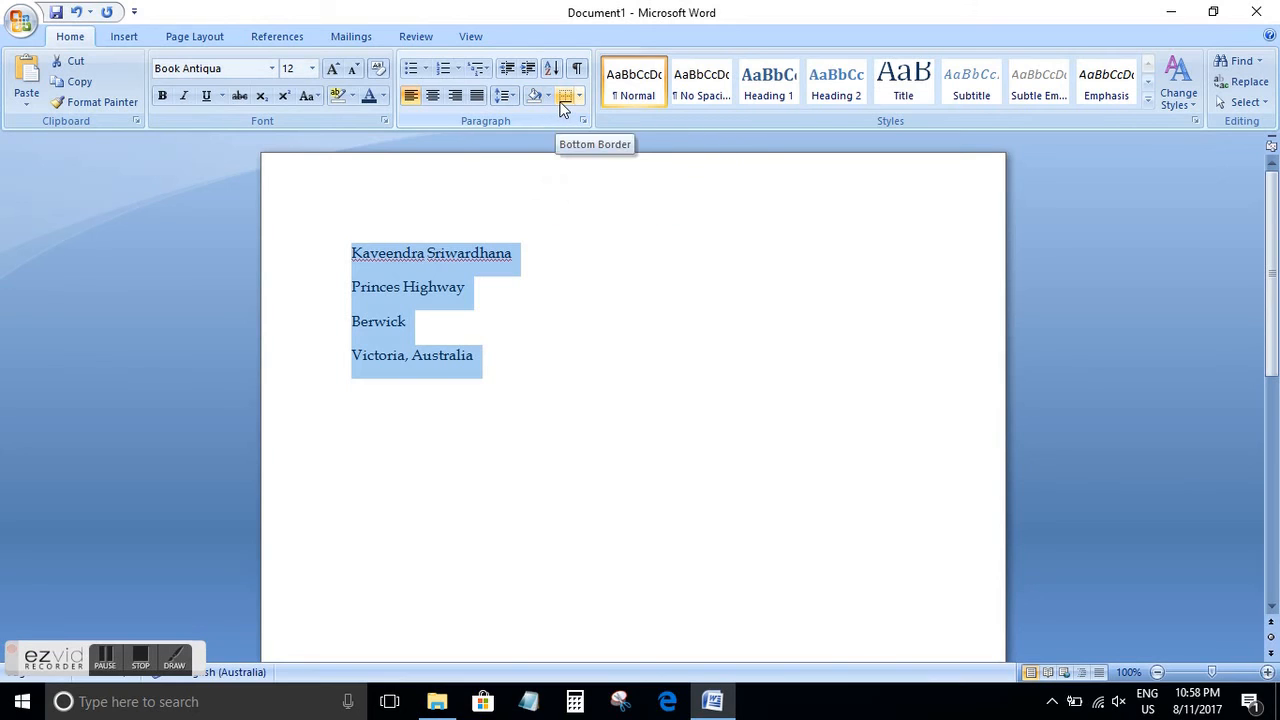
Select the four address lines, add a bottom border beneath them and remove it again
click(503, 286)
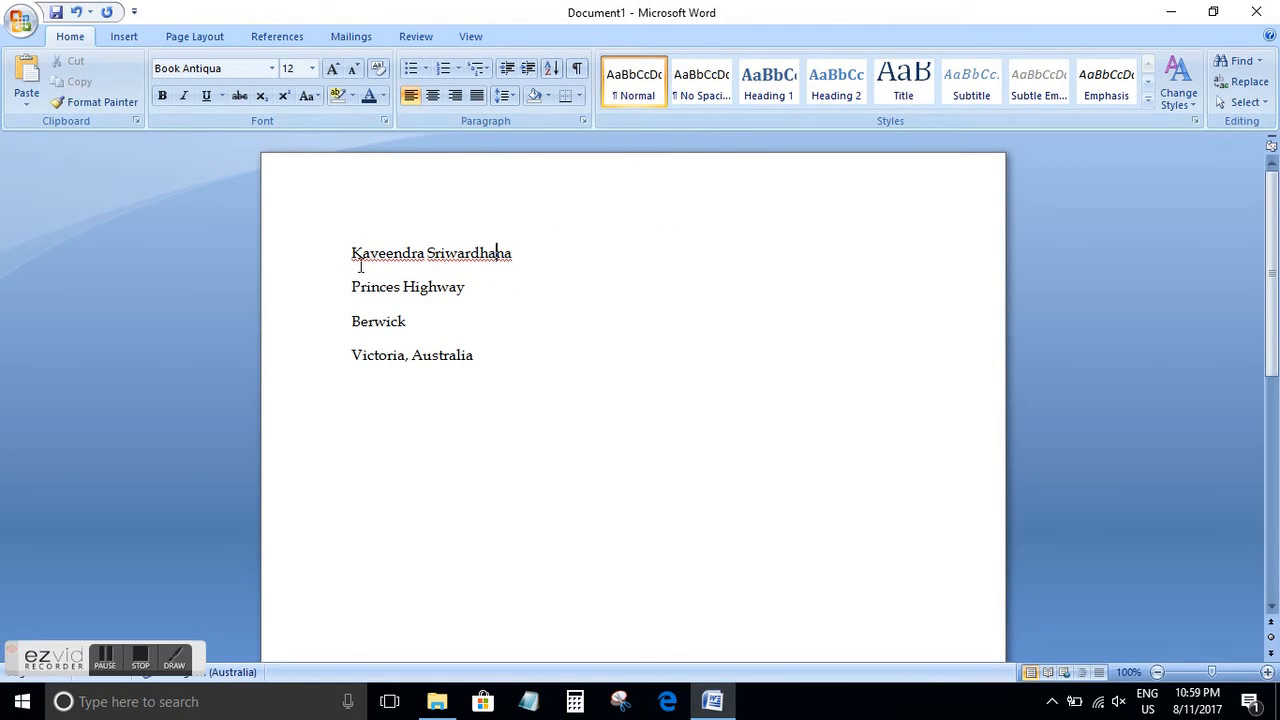
drag(351, 253, 482, 360)
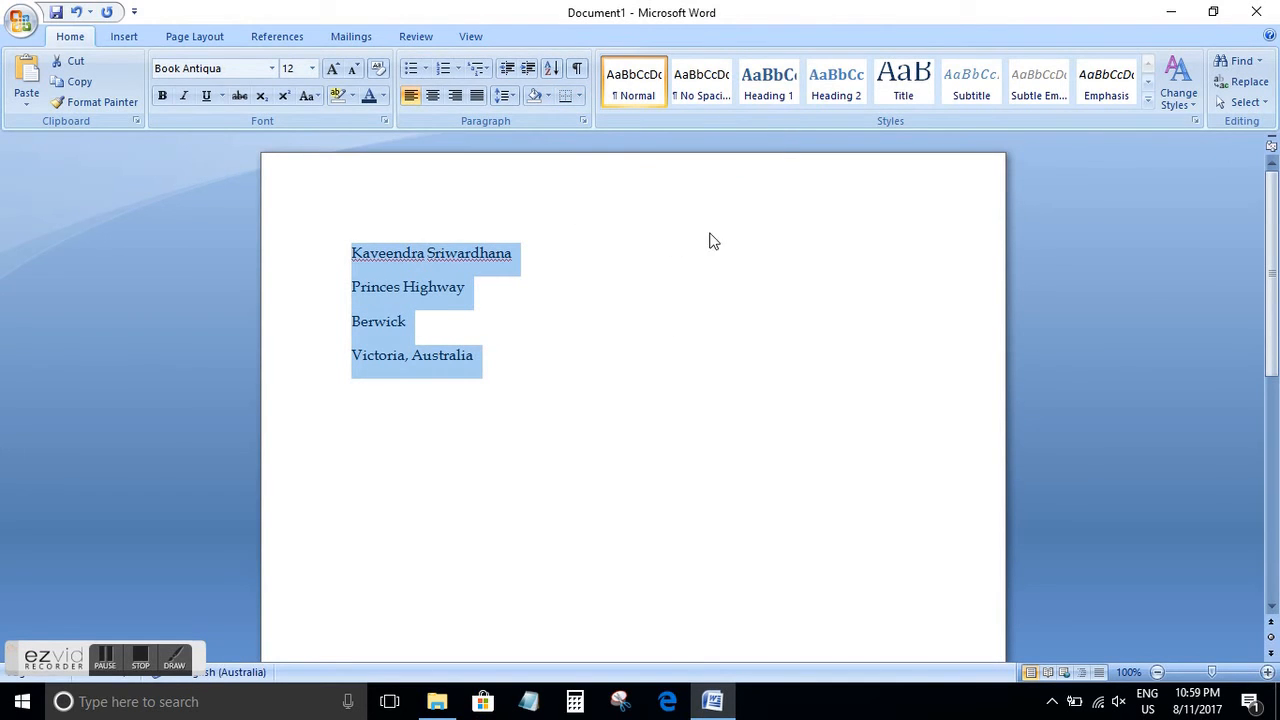
click(500, 371)
drag(500, 371, 346, 263)
click(580, 96)
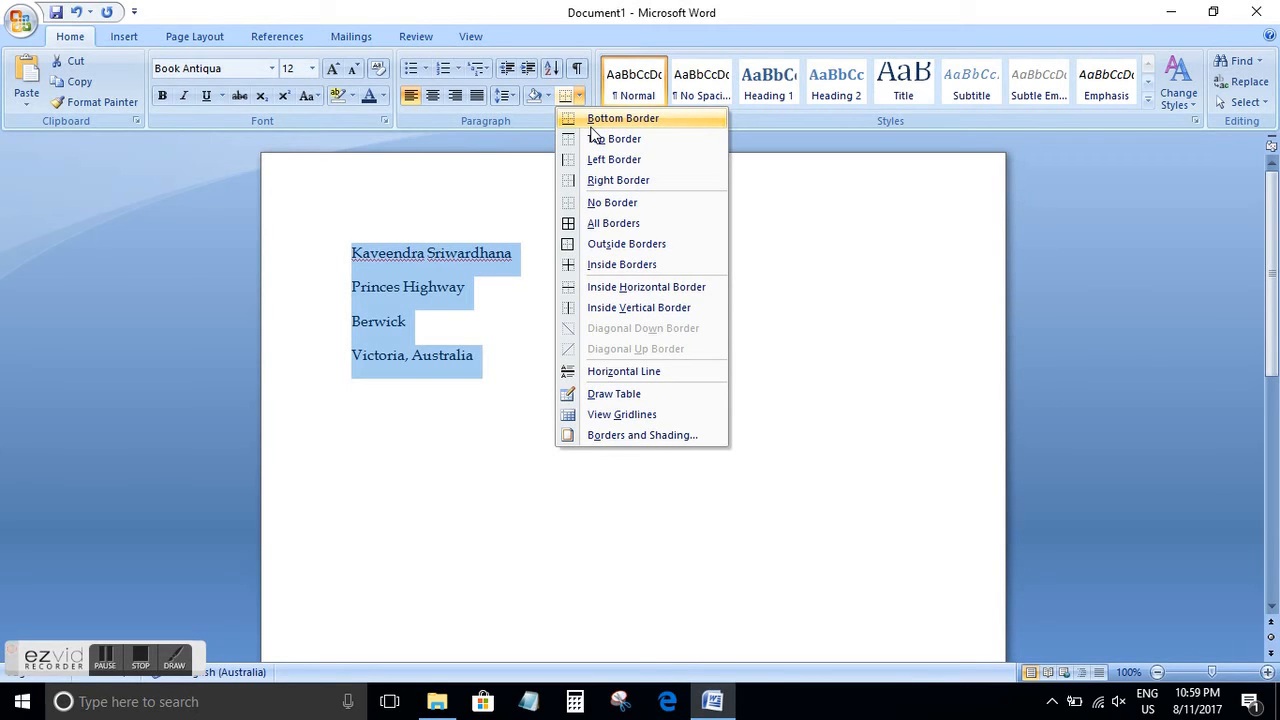
click(591, 124)
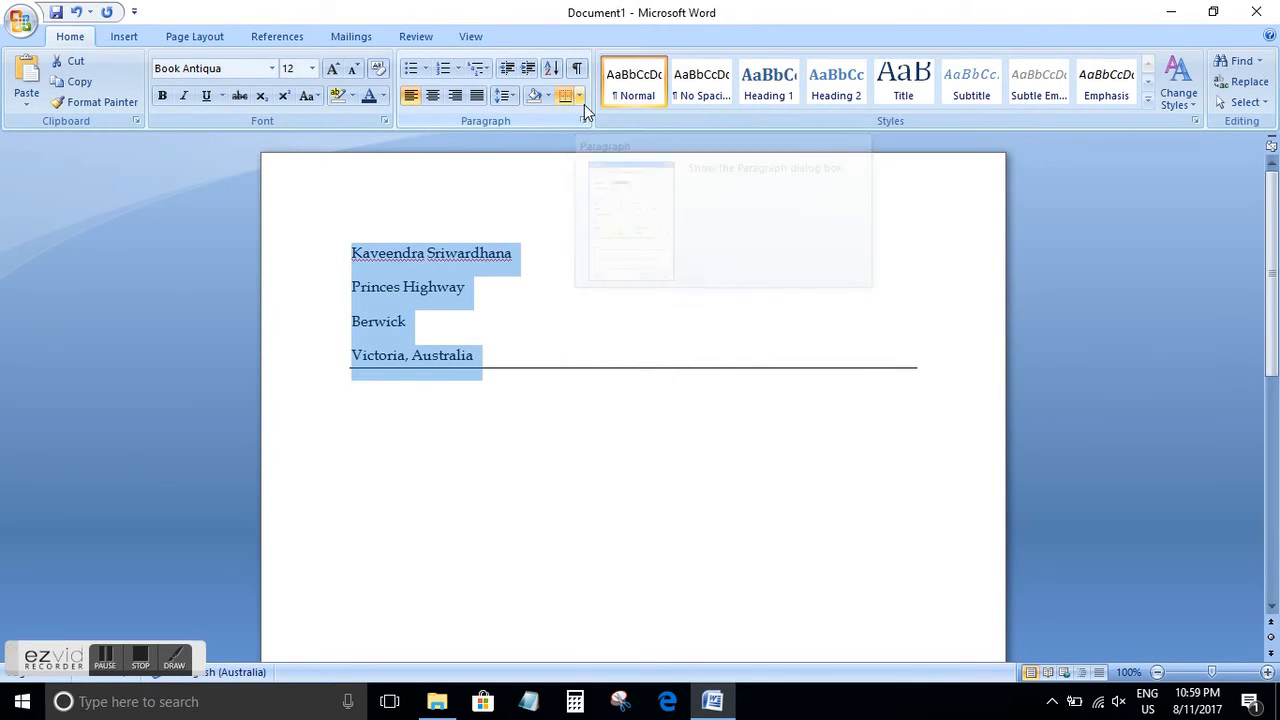
click(580, 96)
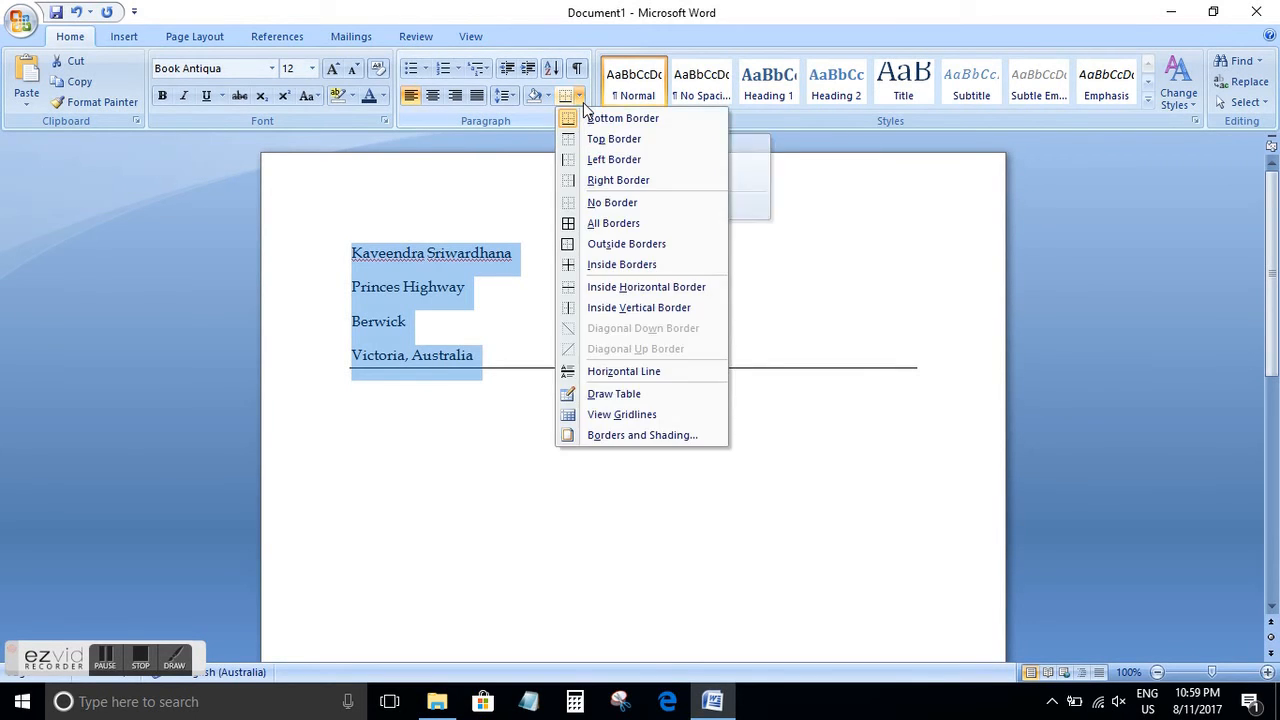
click(582, 122)
Box in the four address lines by adding top, left, right and bottom borders
click(580, 100)
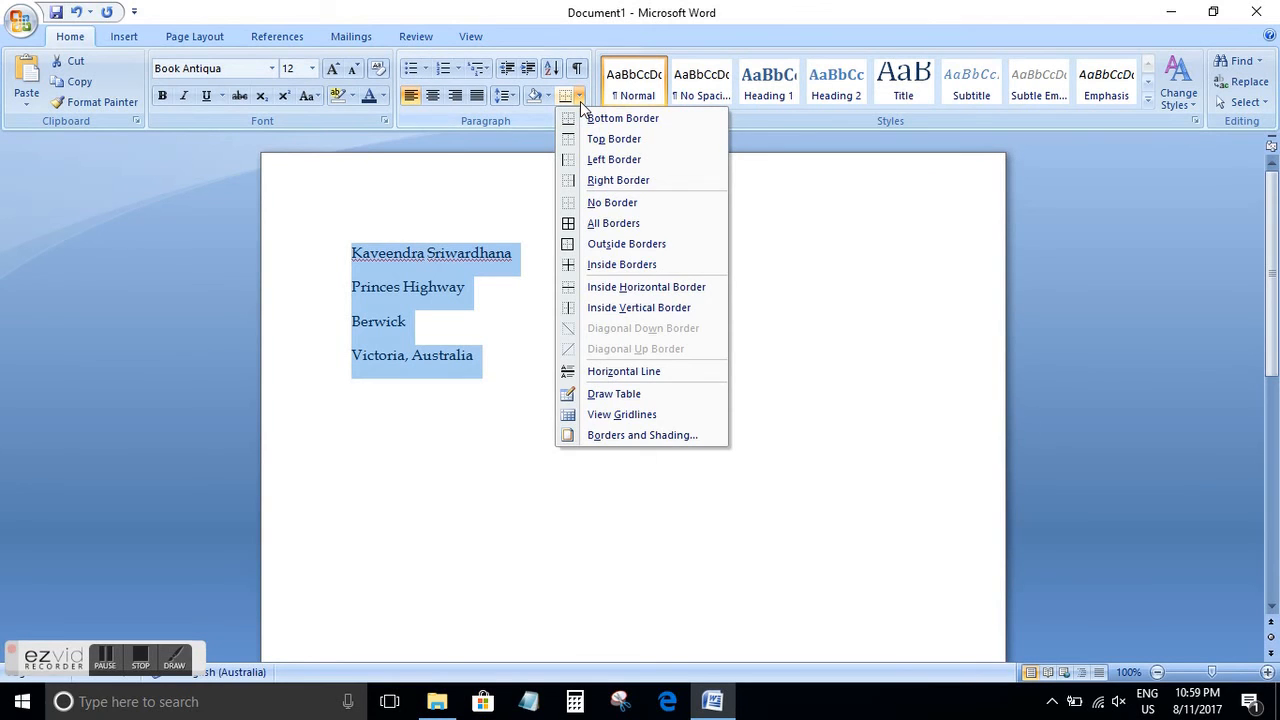
click(583, 138)
click(579, 100)
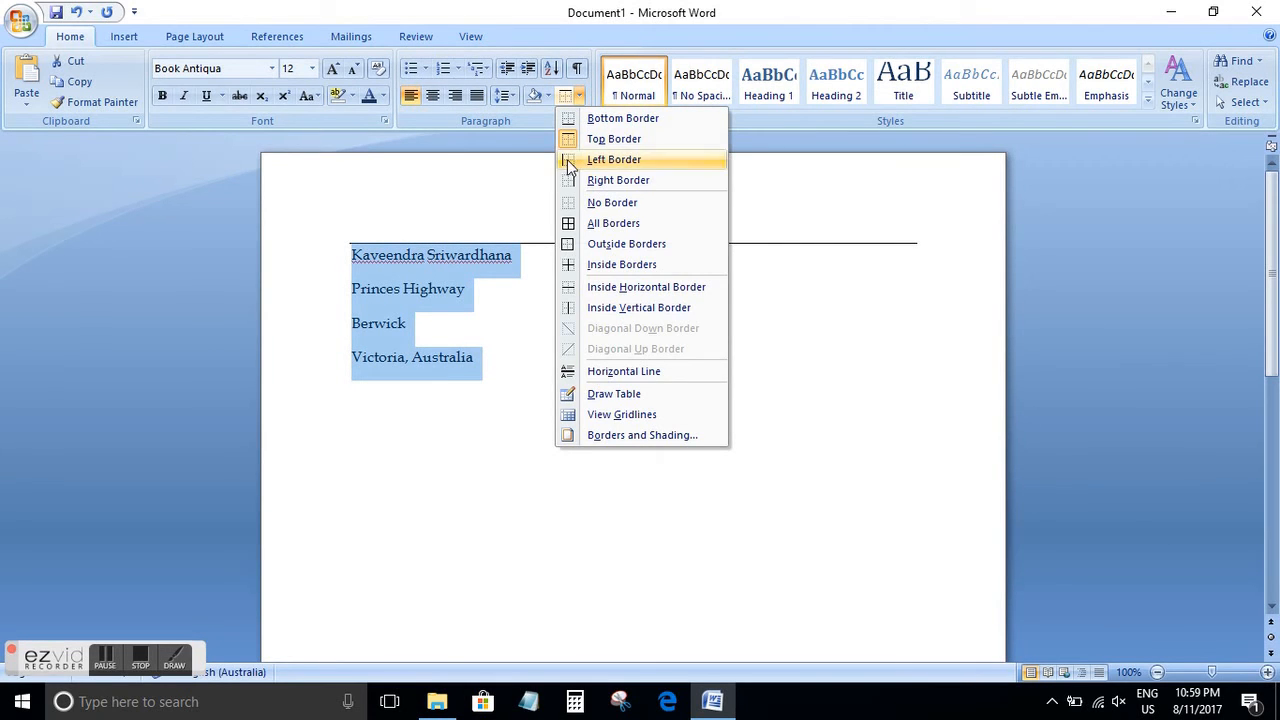
click(568, 162)
click(580, 96)
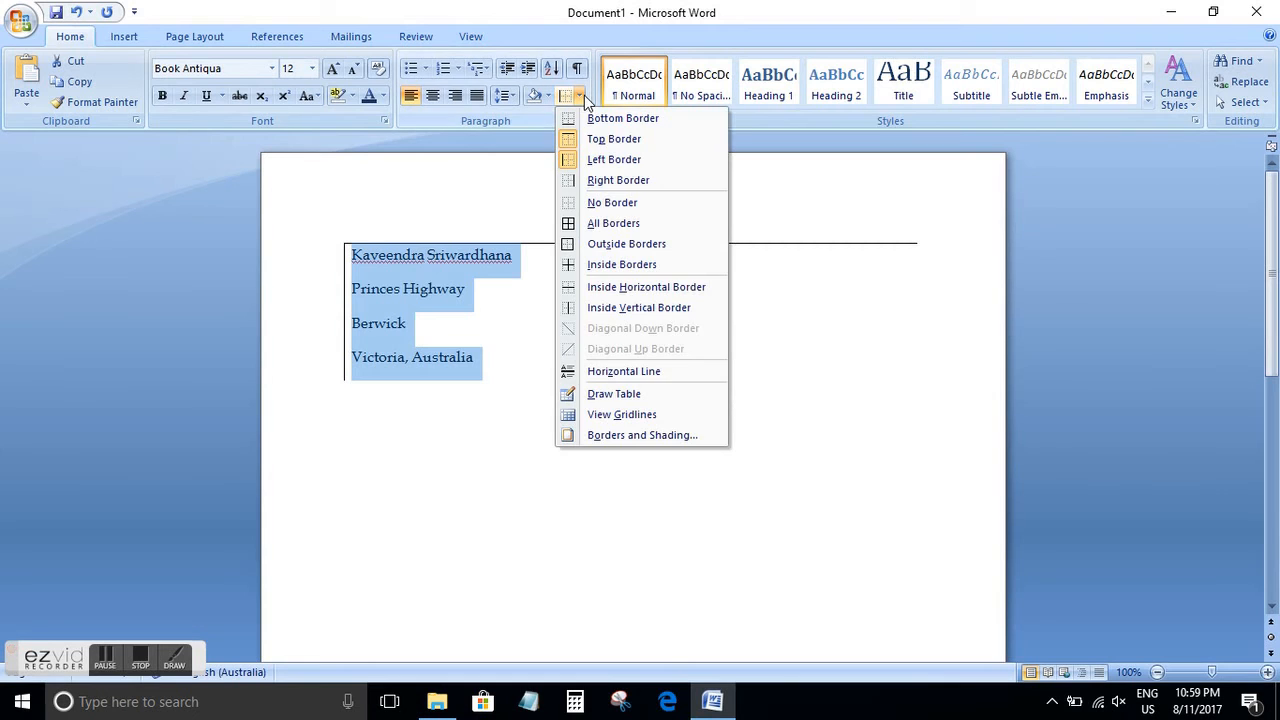
click(575, 184)
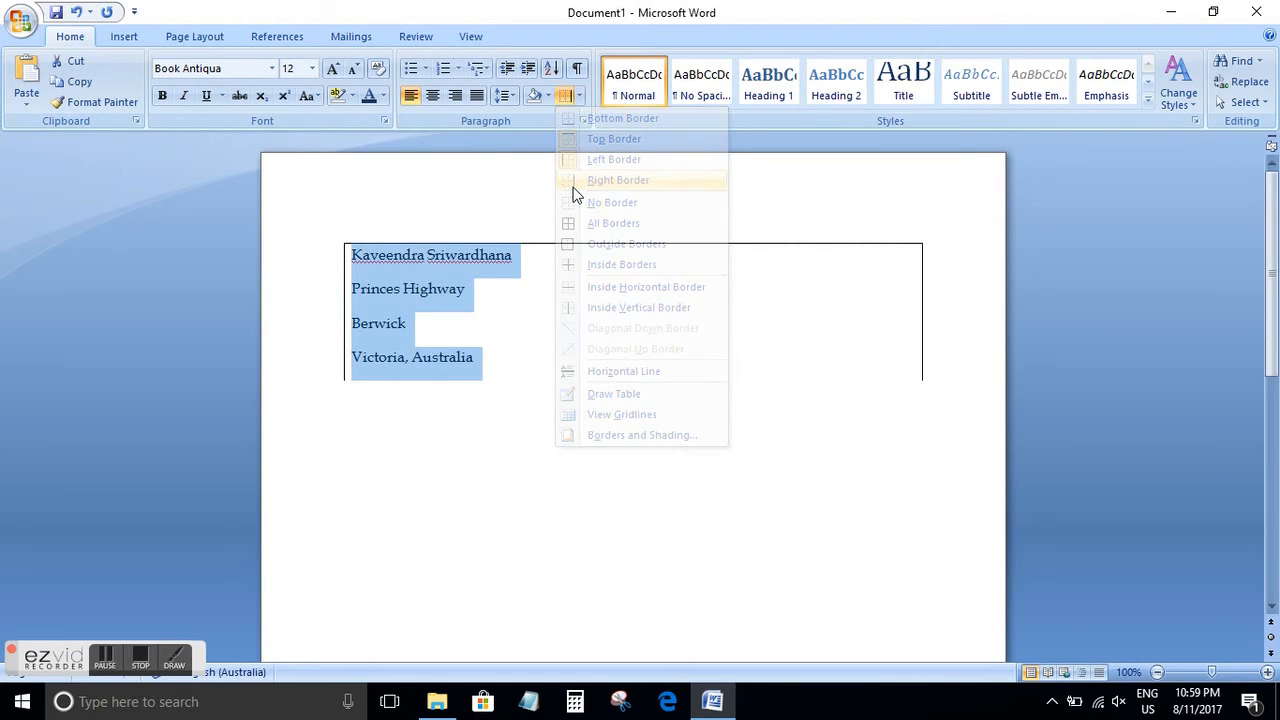
click(578, 96)
click(600, 118)
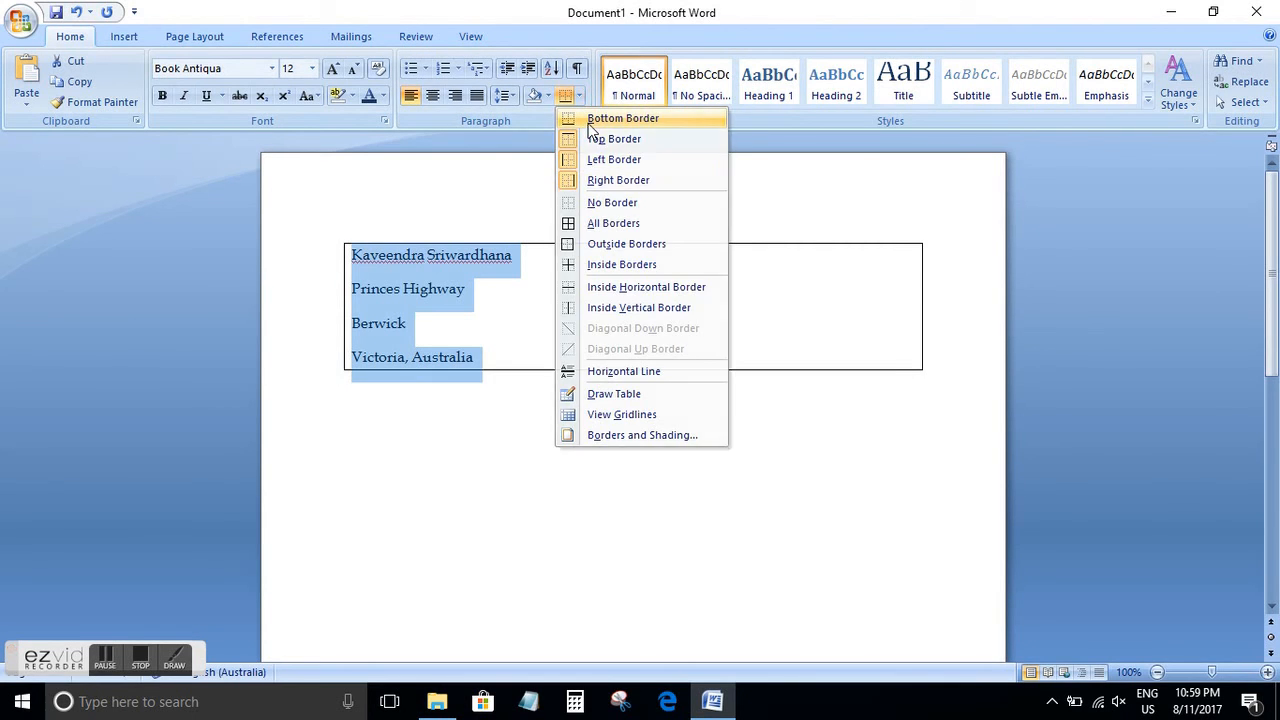
Add right and top borders to the empty paragraph below the boxed lines, and delete that paragraph
click(540, 398)
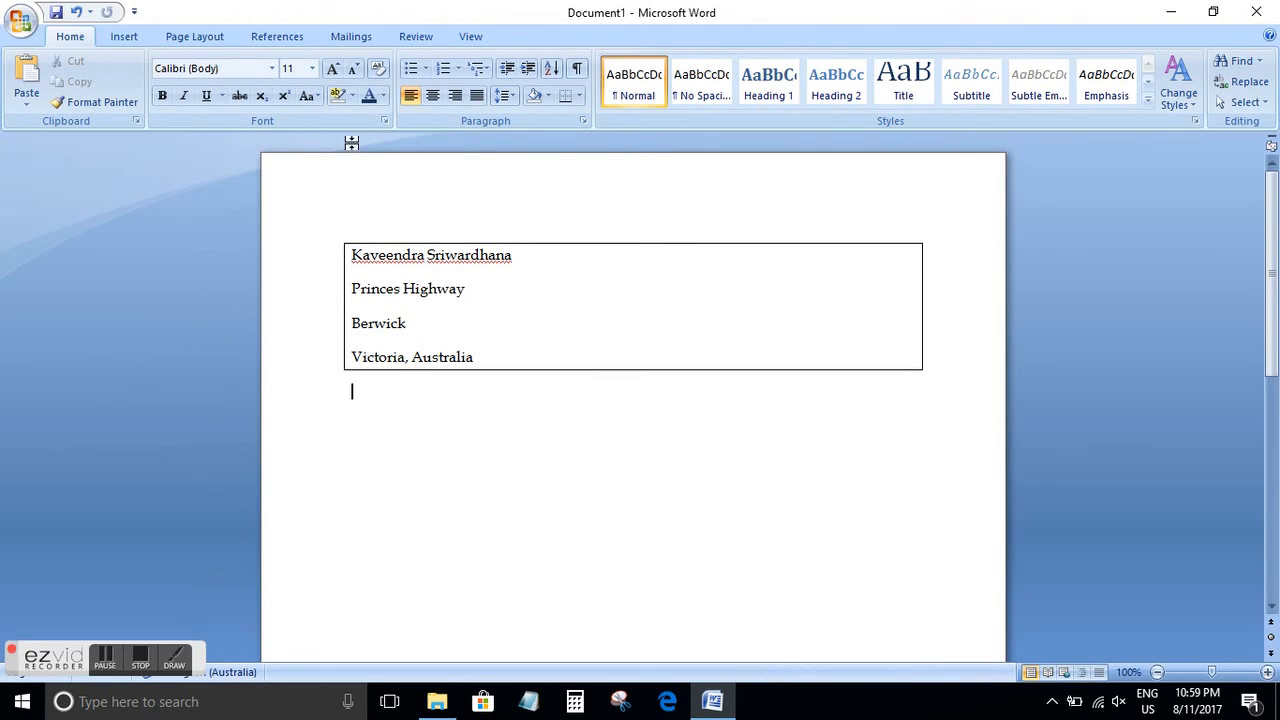
click(577, 96)
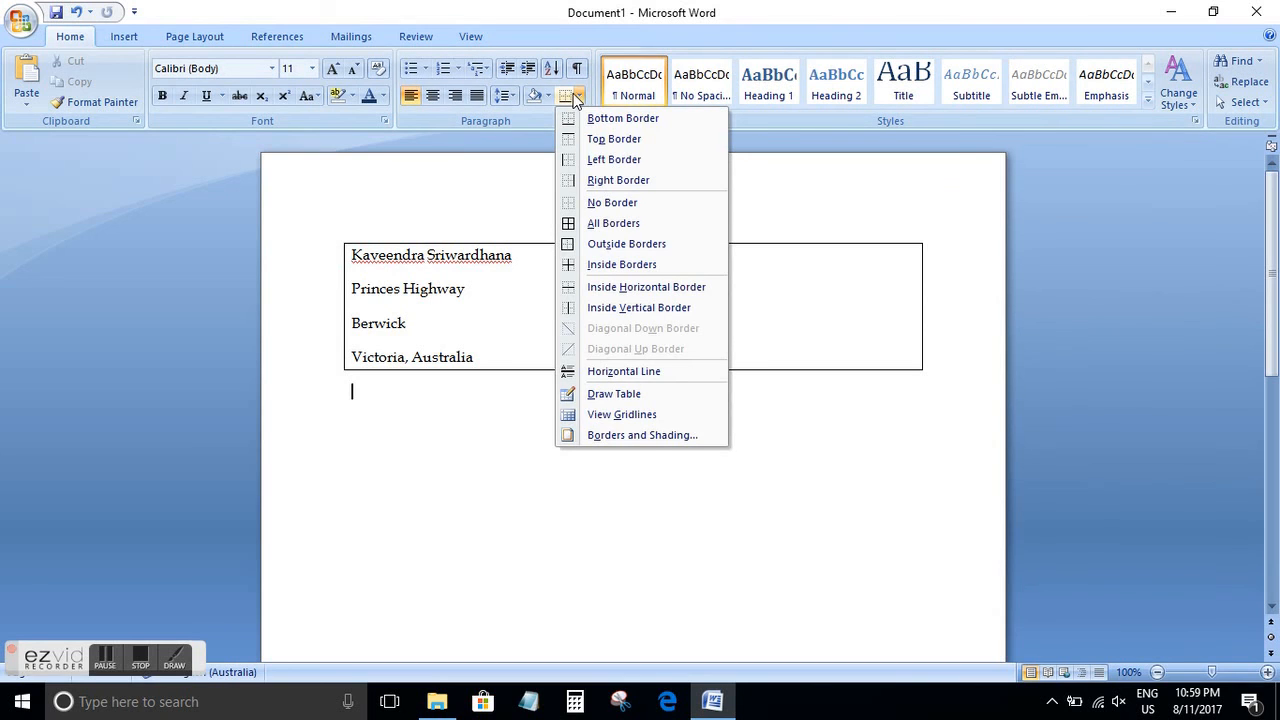
click(600, 179)
click(579, 96)
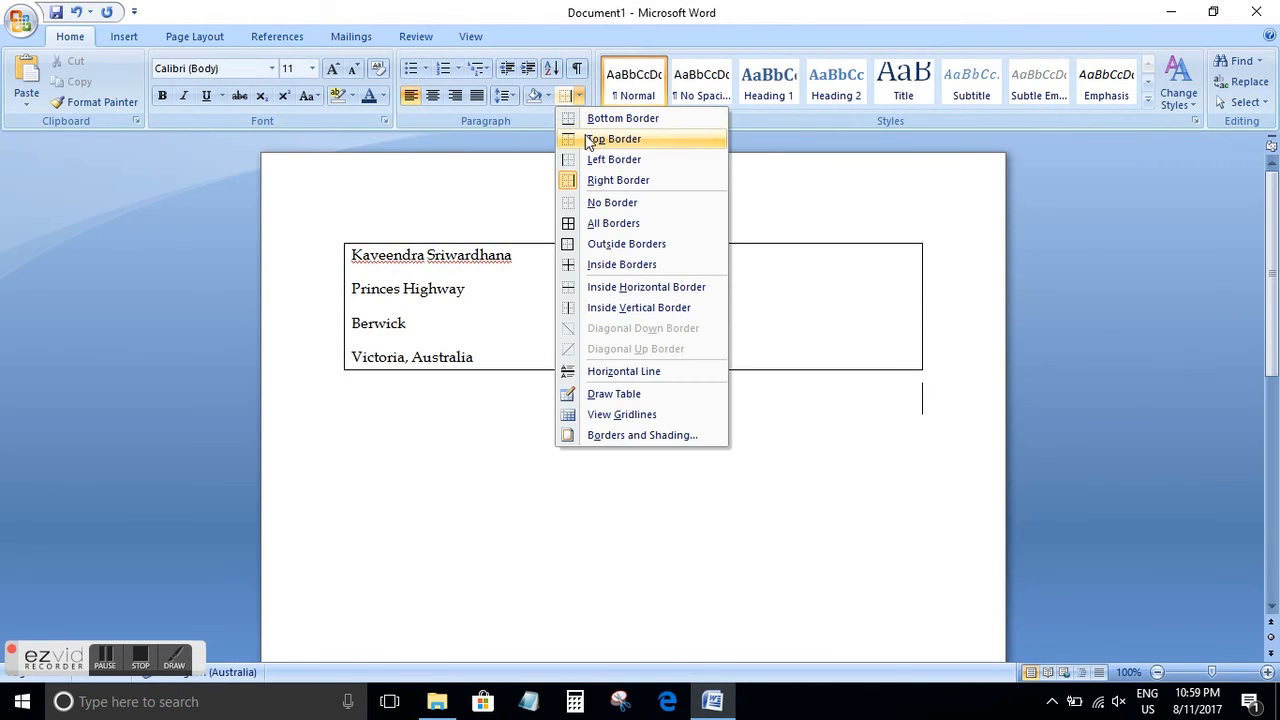
click(588, 140)
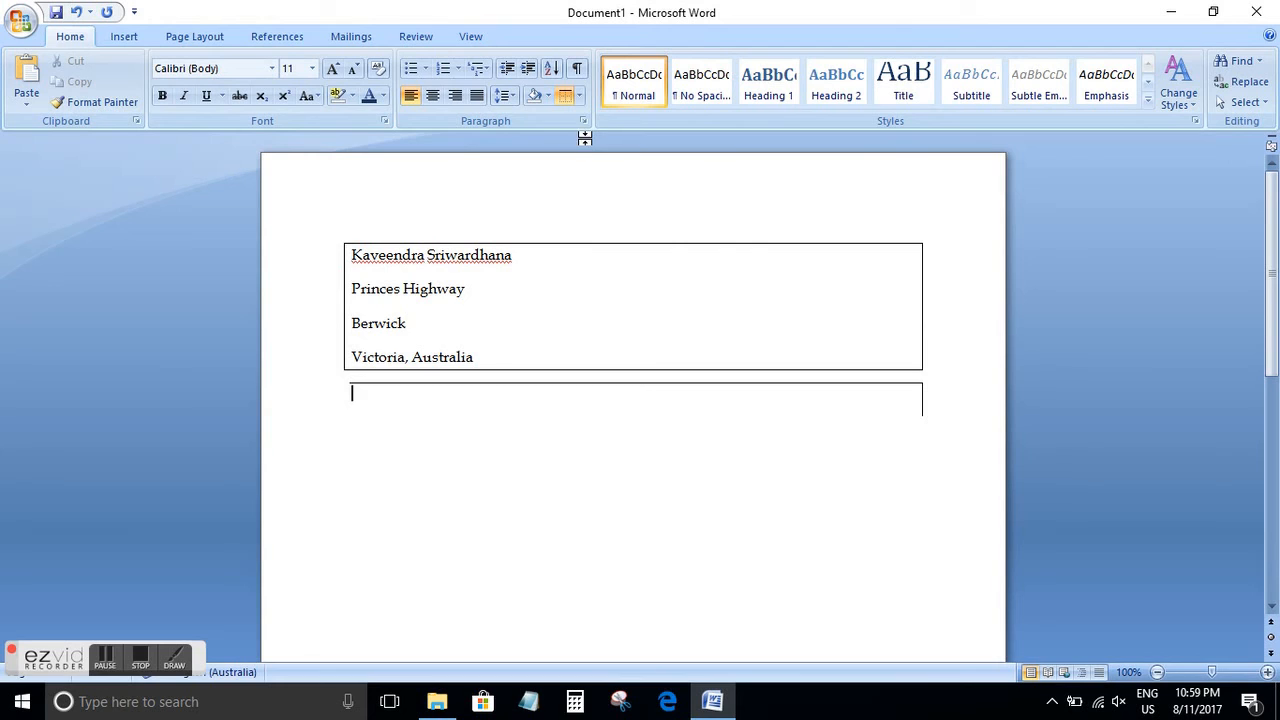
key(BackSpace)
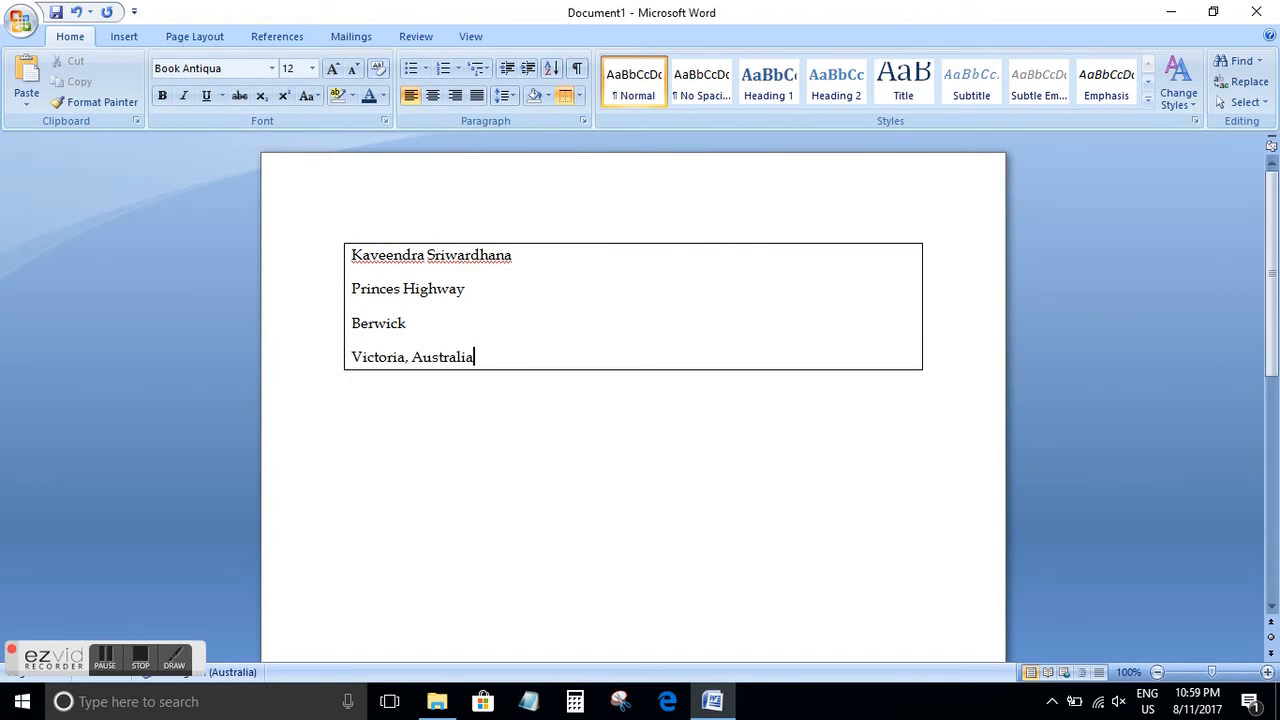
Remove the top border from the four address lines, and undo all the border changes
drag(514, 354, 352, 248)
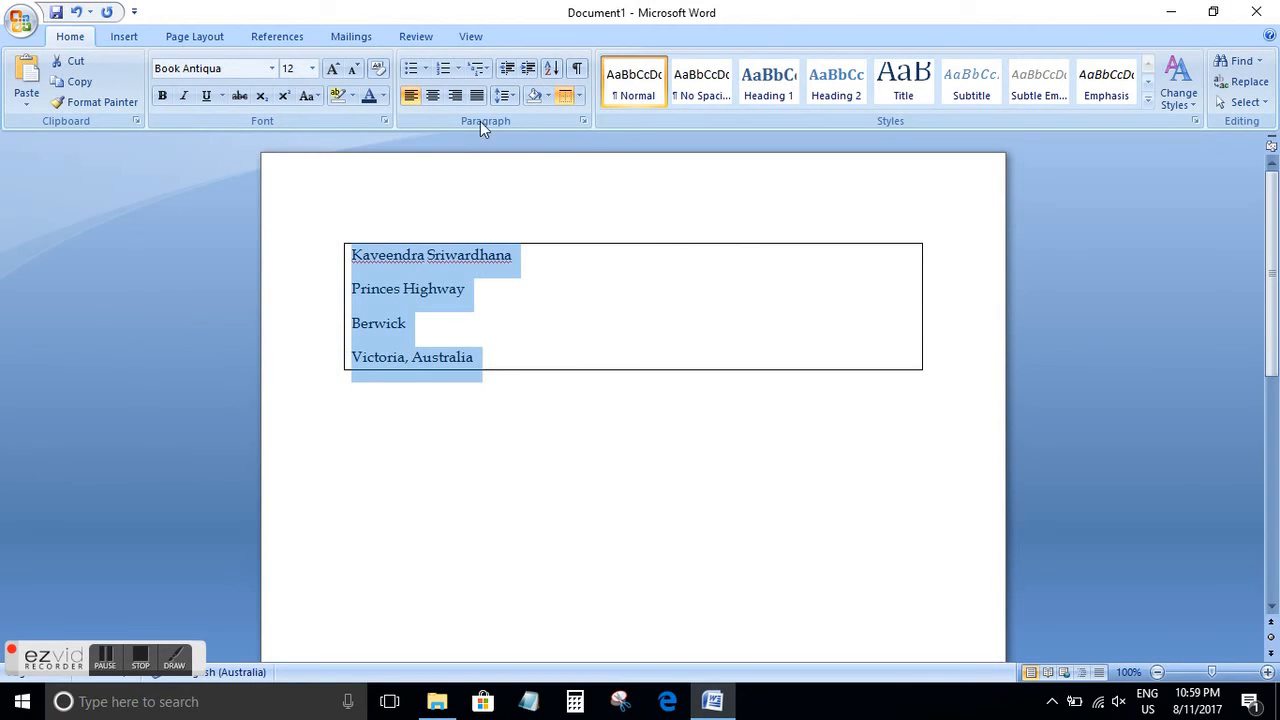
click(566, 95)
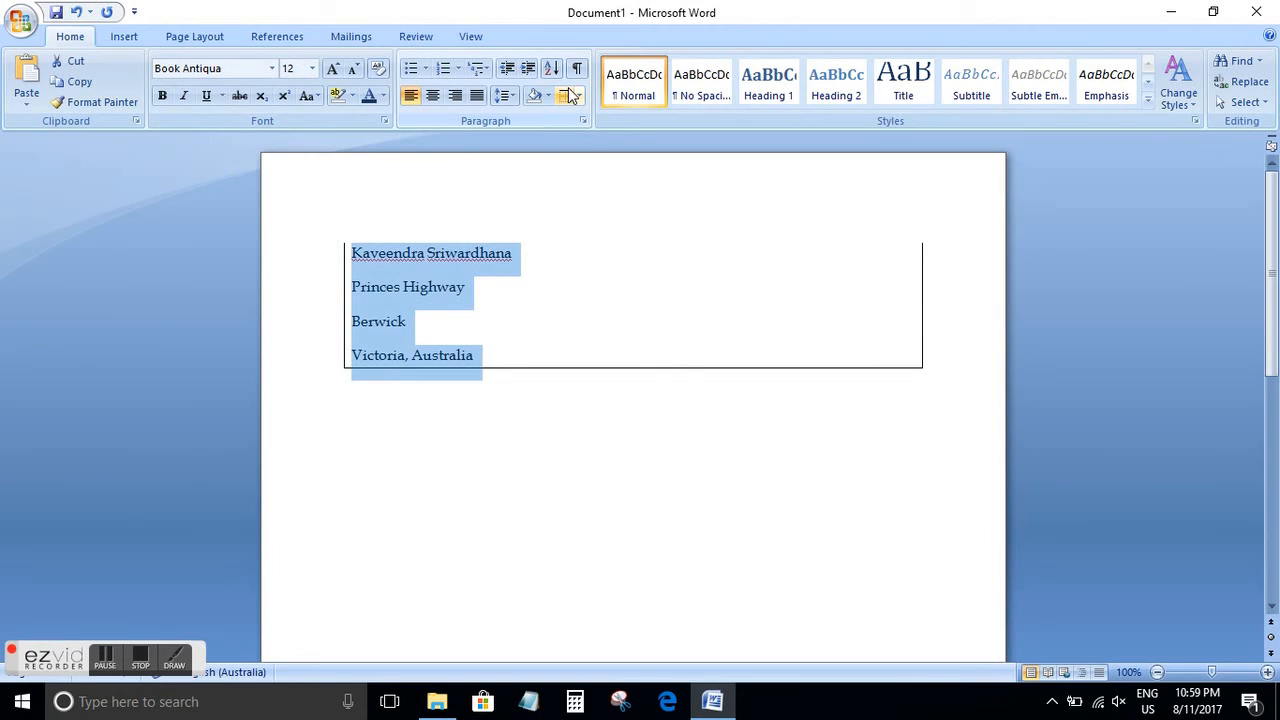
click(77, 14)
click(77, 14)
click(77, 14)
click(77, 14)
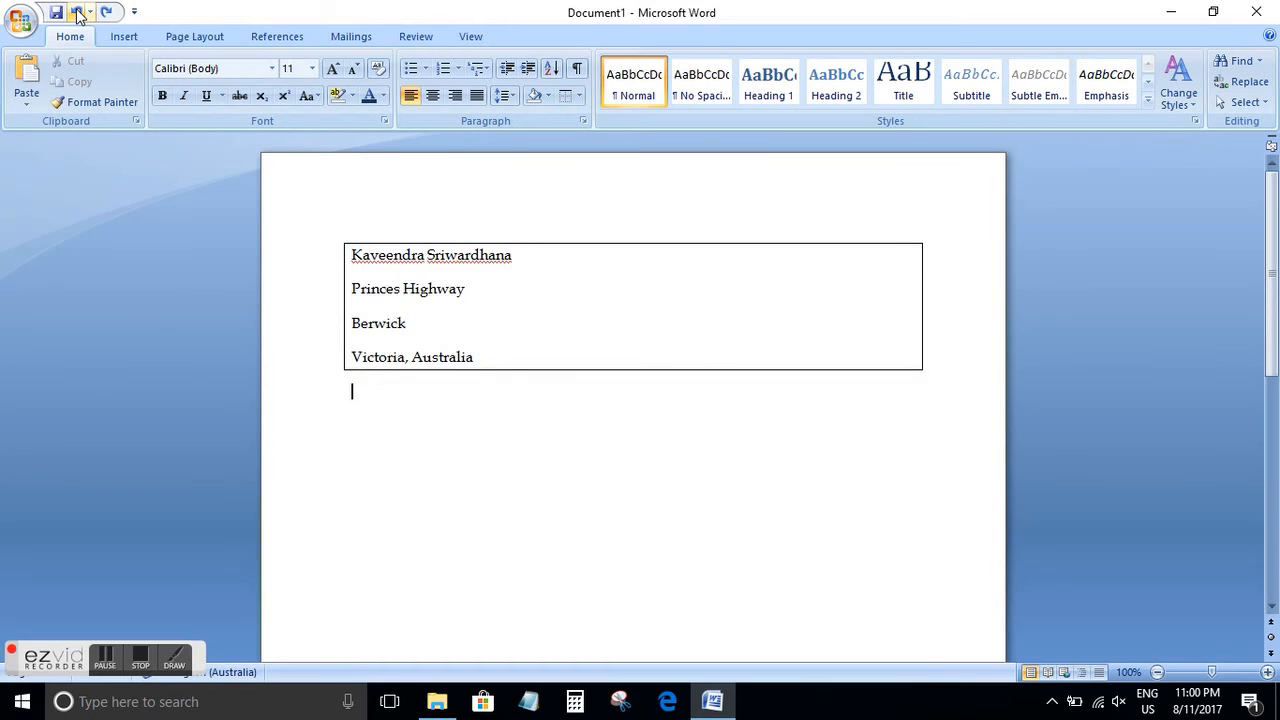
click(77, 14)
click(77, 14)
click(77, 14)
click(77, 14)
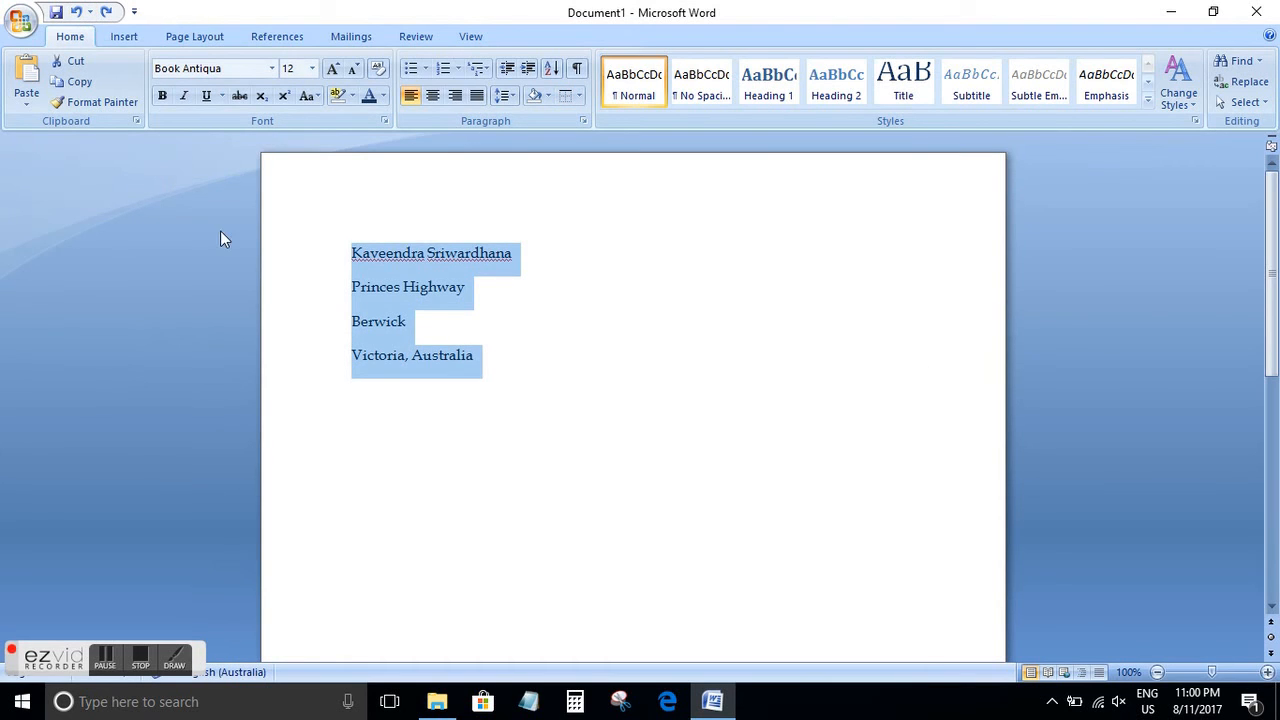
Apply the Title quick style to the four address lines
click(586, 428)
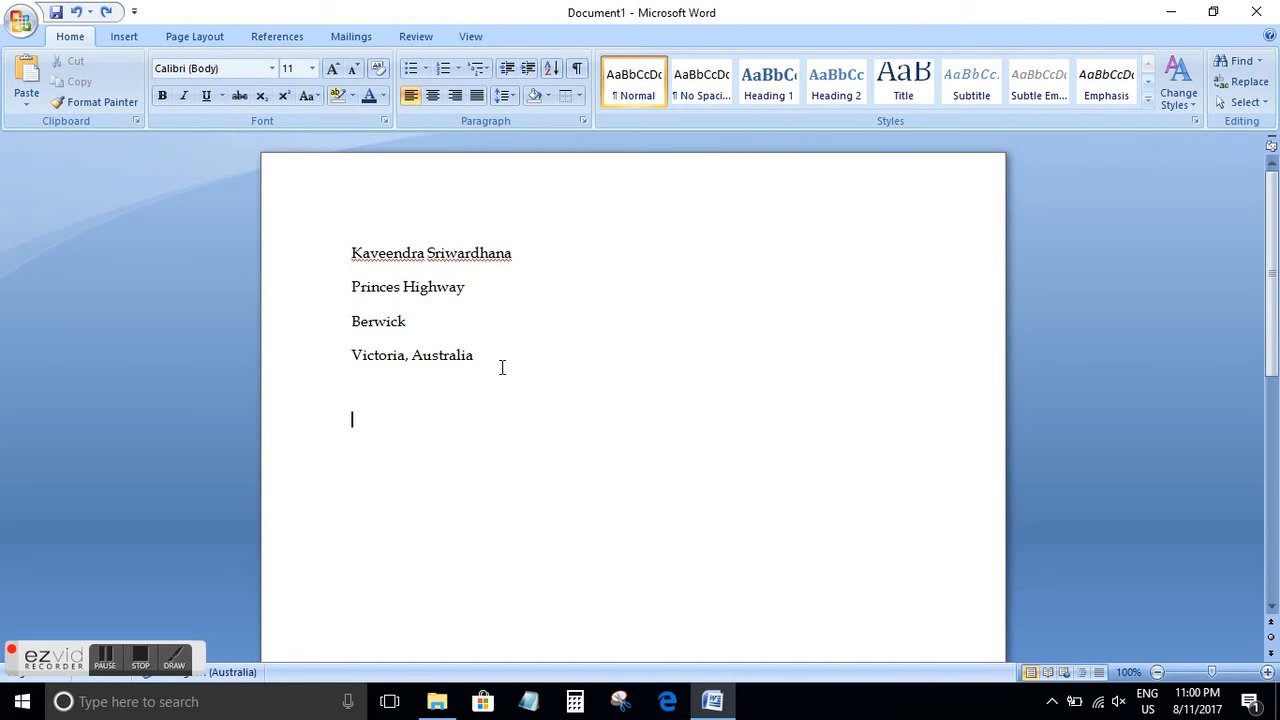
drag(495, 357, 357, 266)
click(686, 93)
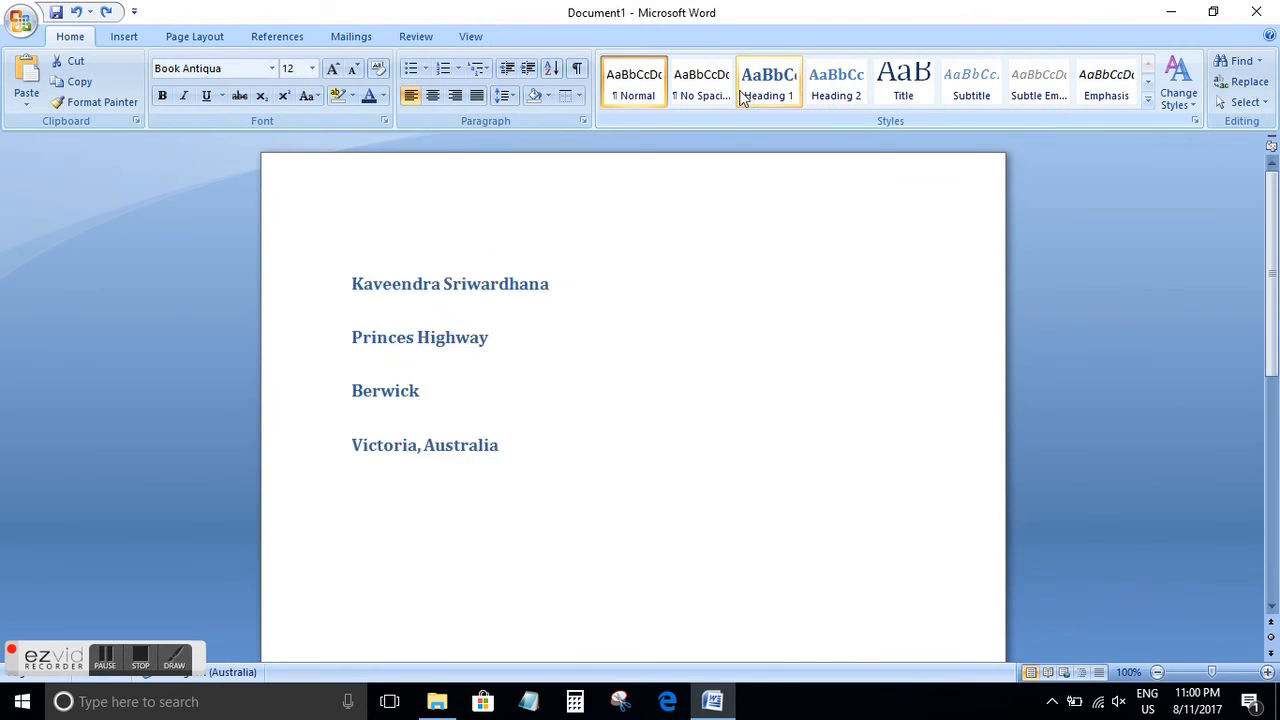
click(917, 91)
click(655, 540)
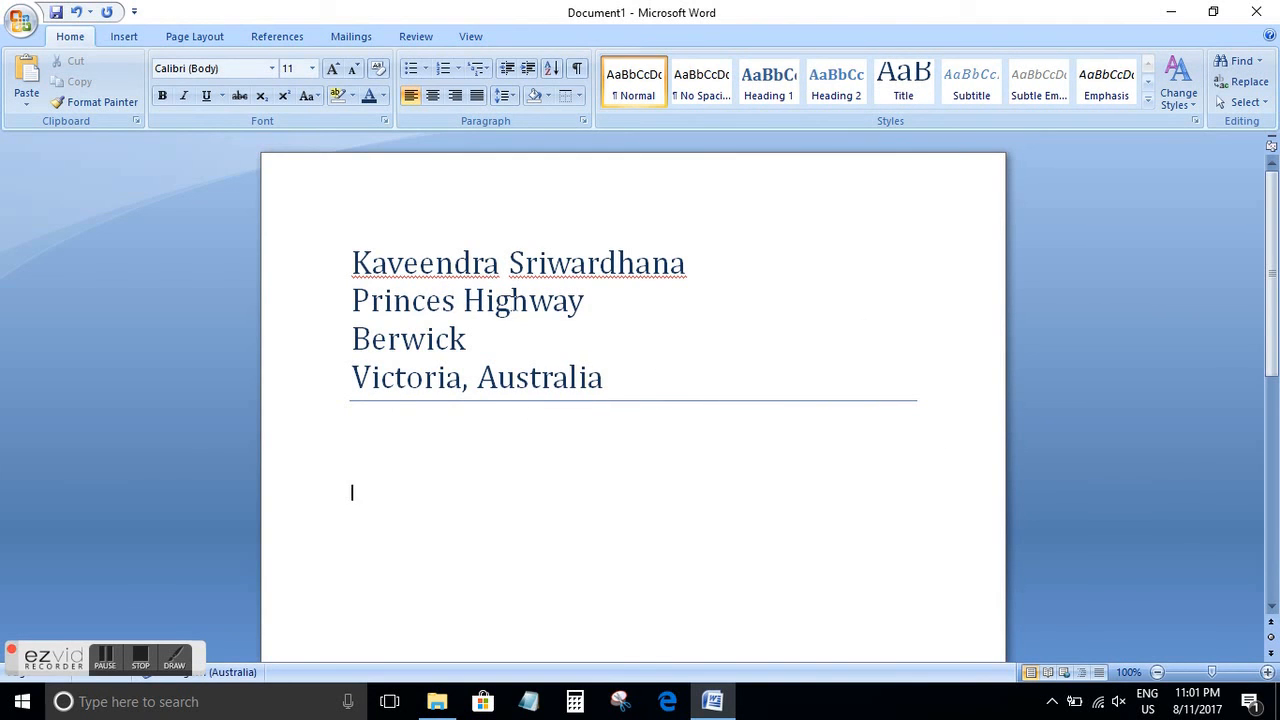
Preview the full set of quick styles, including Strong, on the four selected address lines without applying one
click(606, 390)
drag(623, 386, 413, 266)
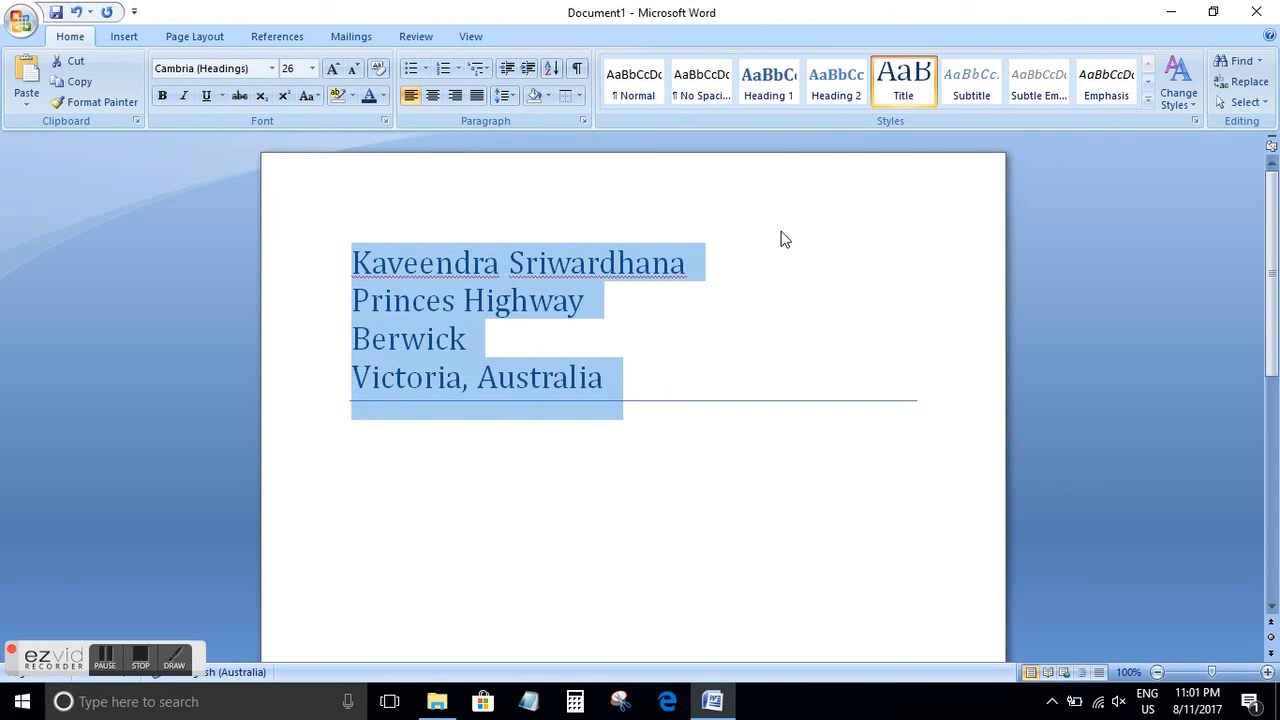
click(1148, 98)
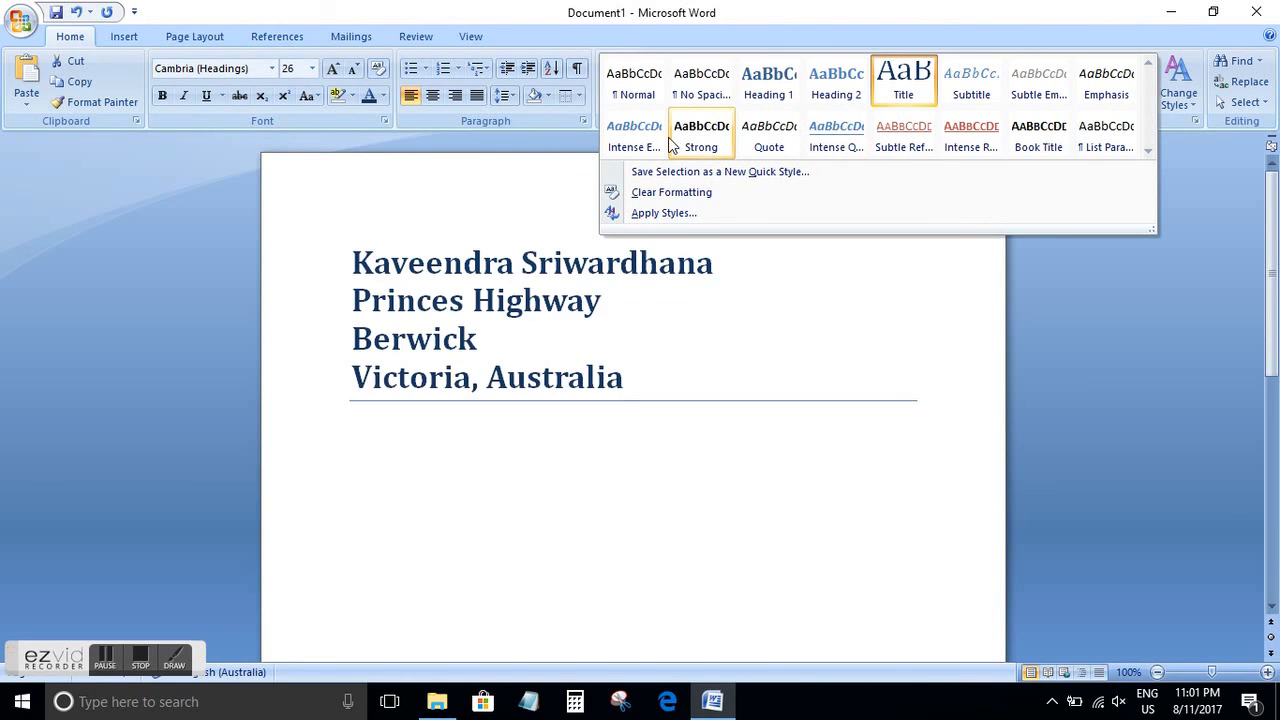
click(1080, 297)
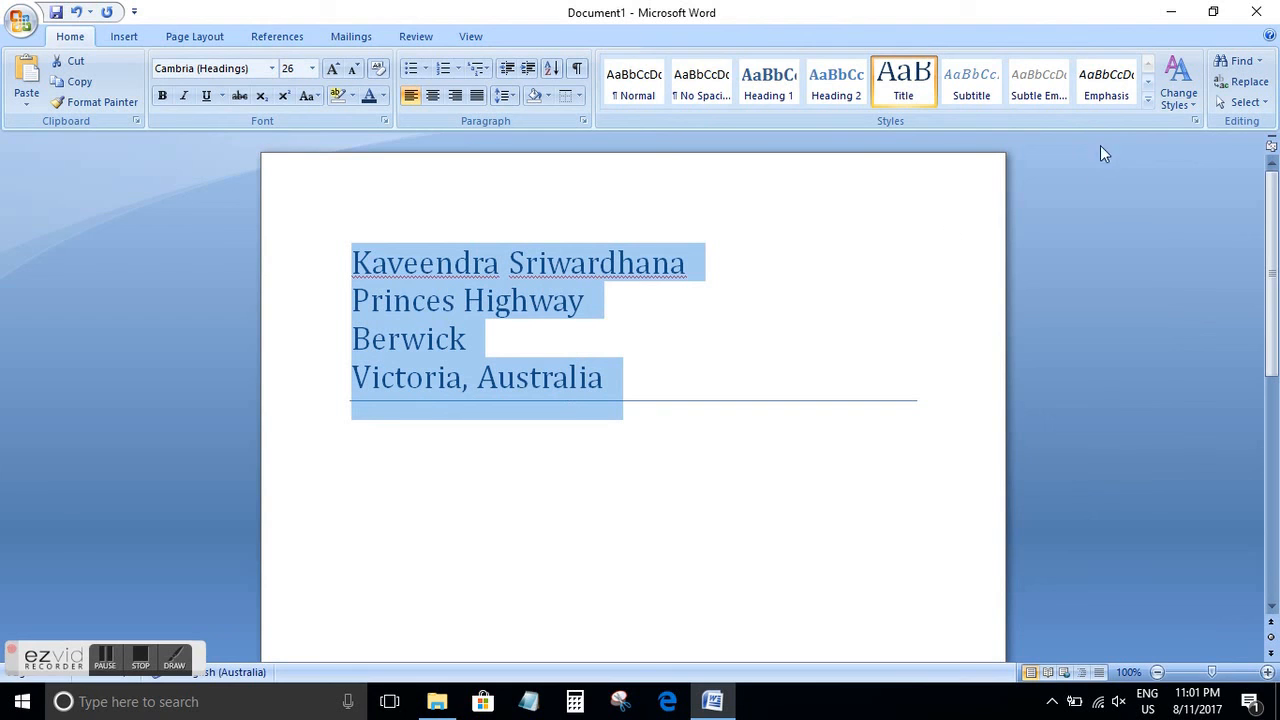
Change the document's style colors to the built-in Equity scheme
click(1180, 95)
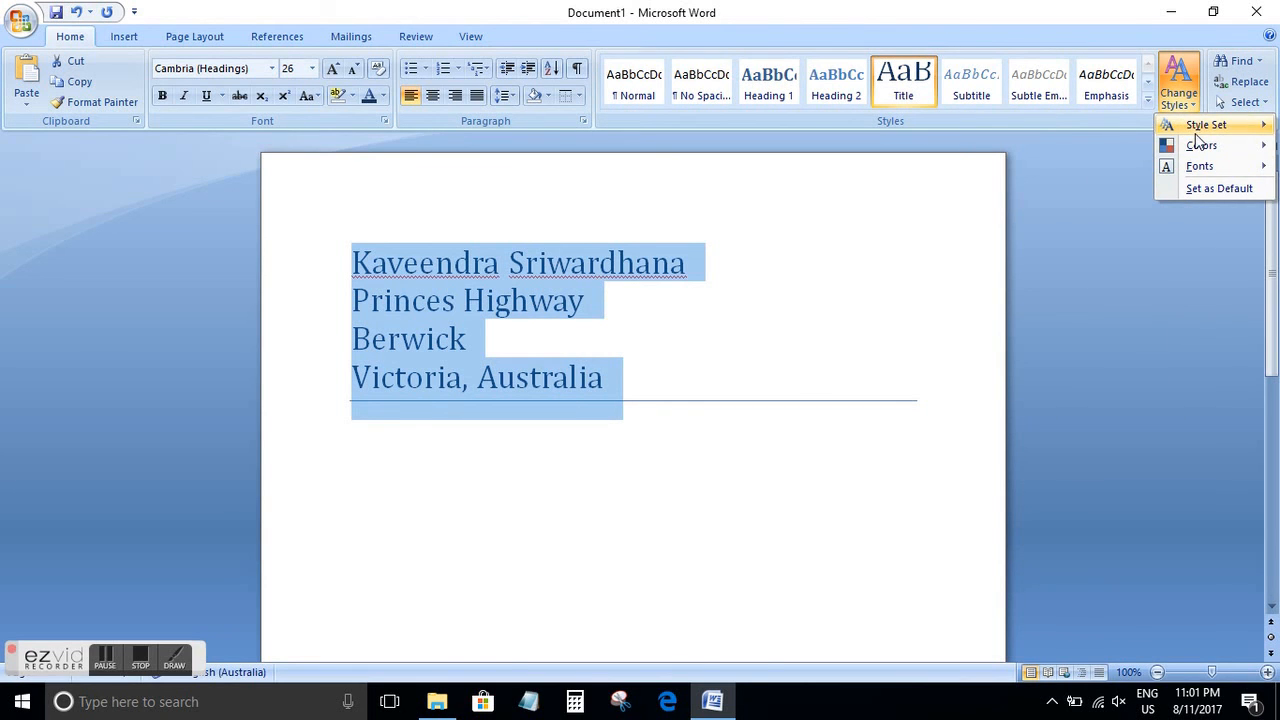
mouse_move(1197, 153)
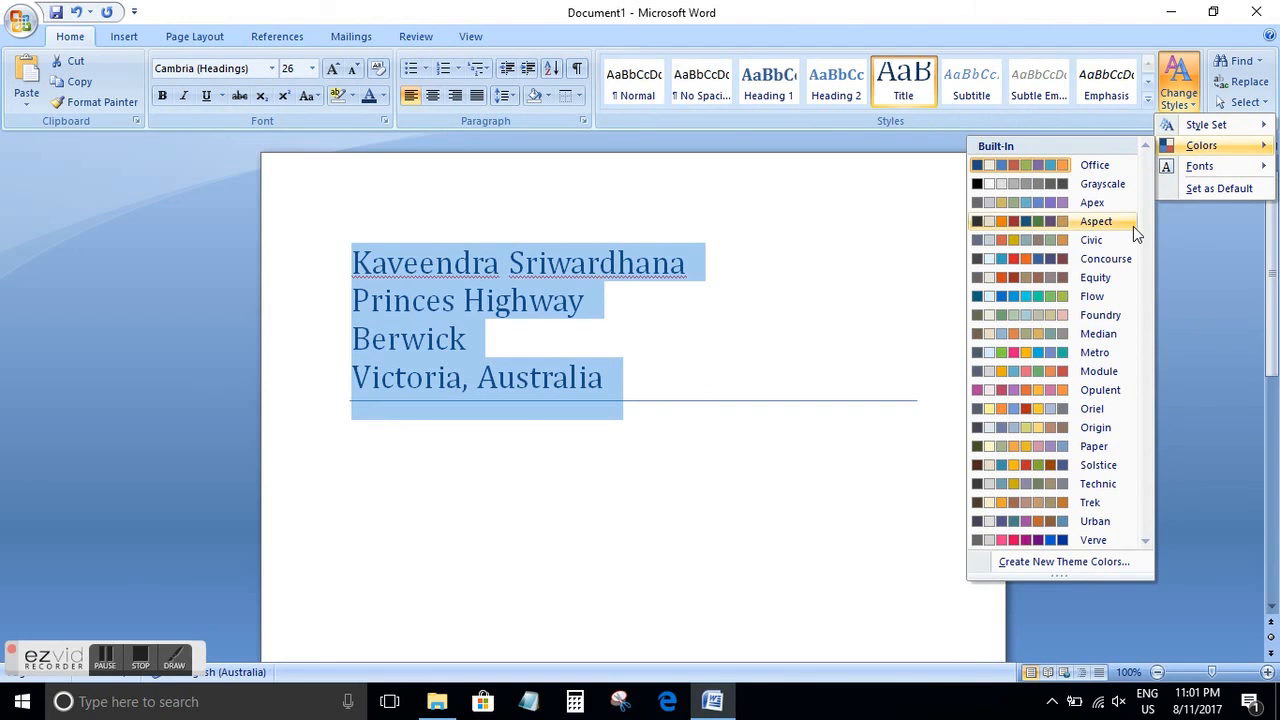
click(1078, 286)
click(540, 505)
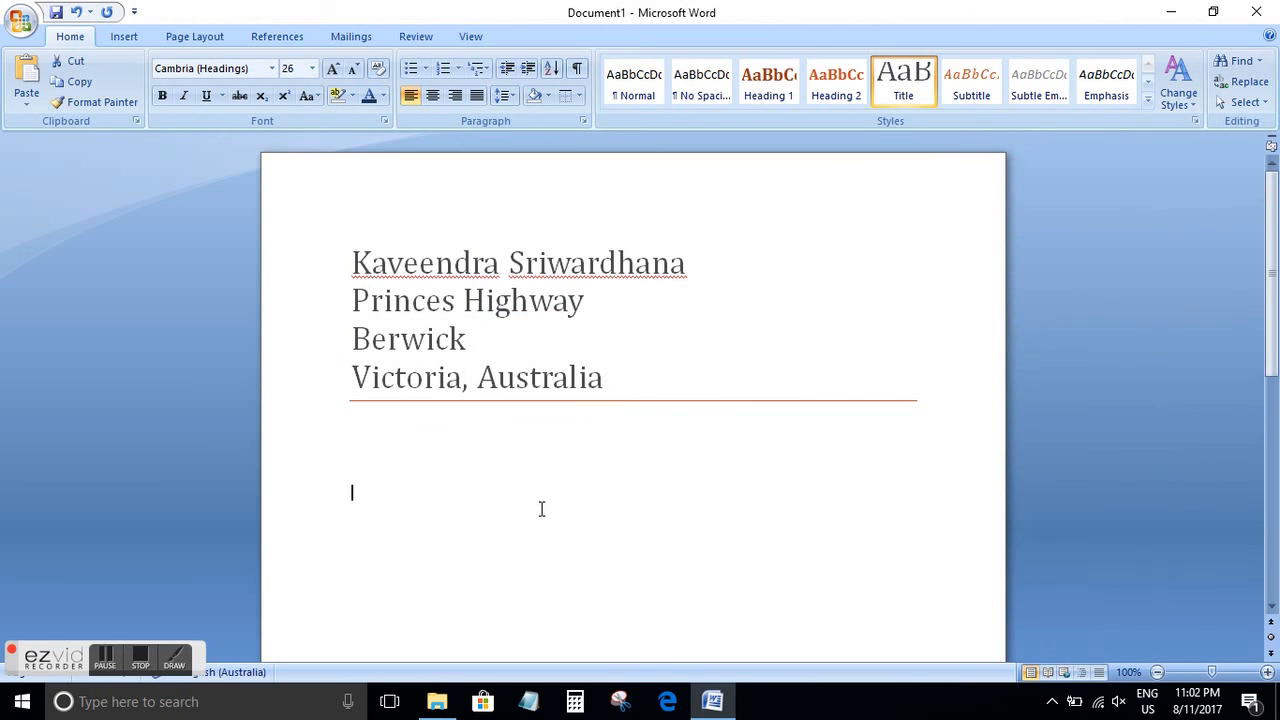